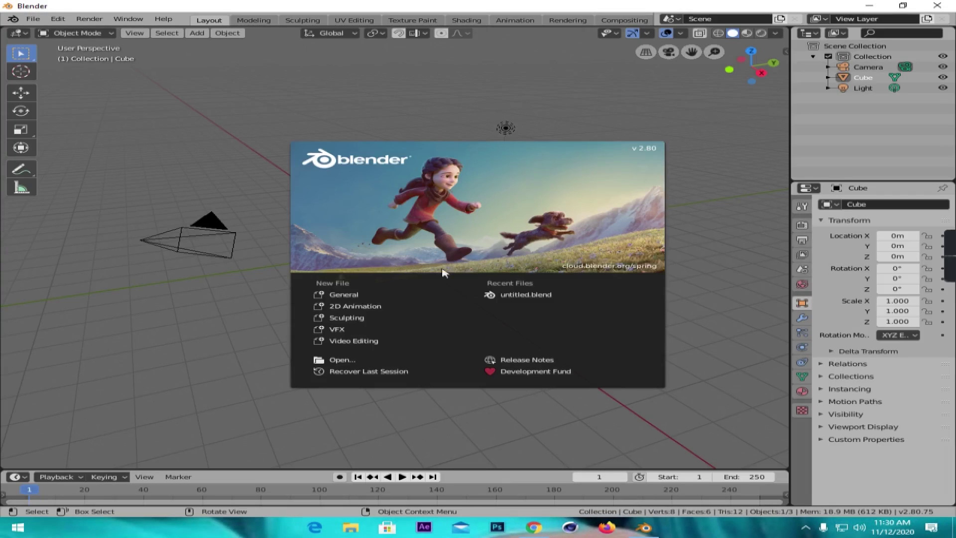
Step: Dismiss the splash screen and replace the default cube with an icosphere at the origin
left_click(352, 296)
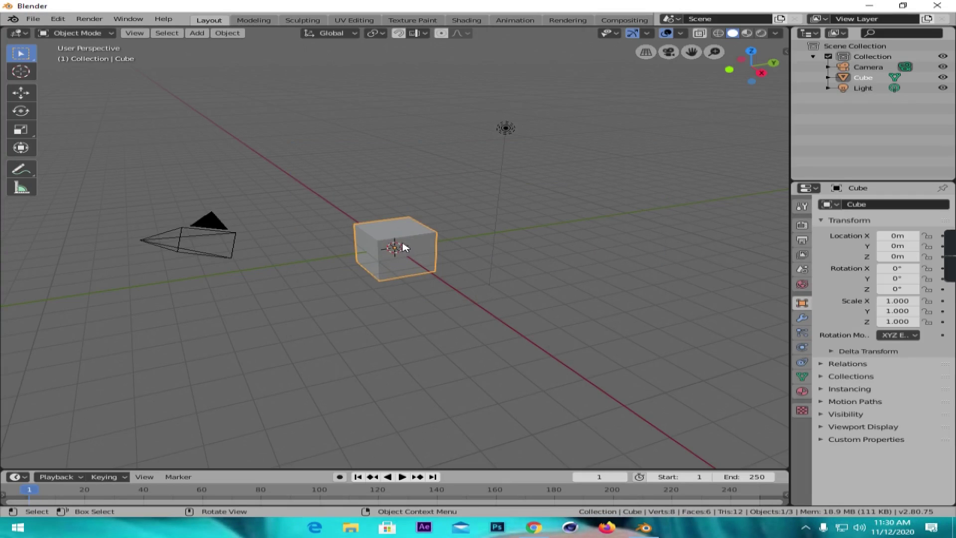
key("Delete")
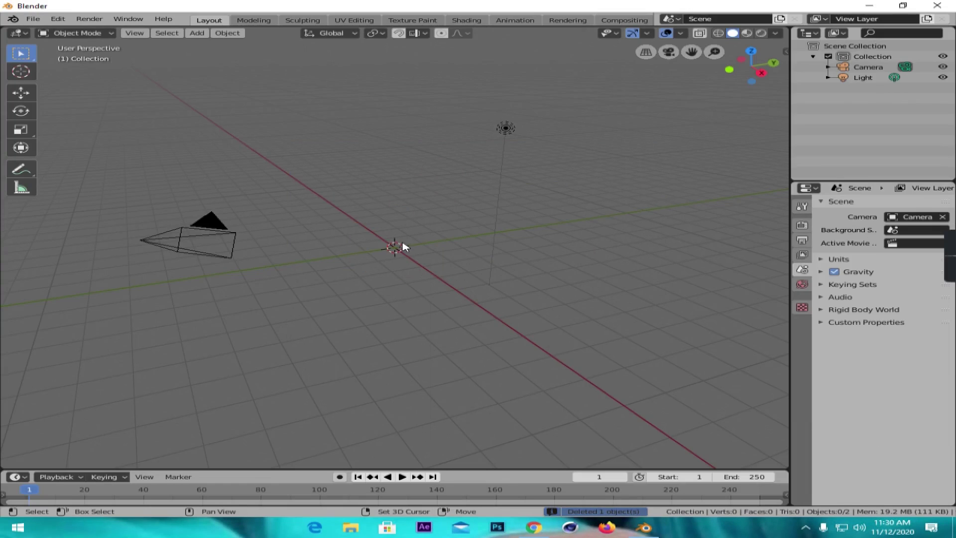
key("shift+a")
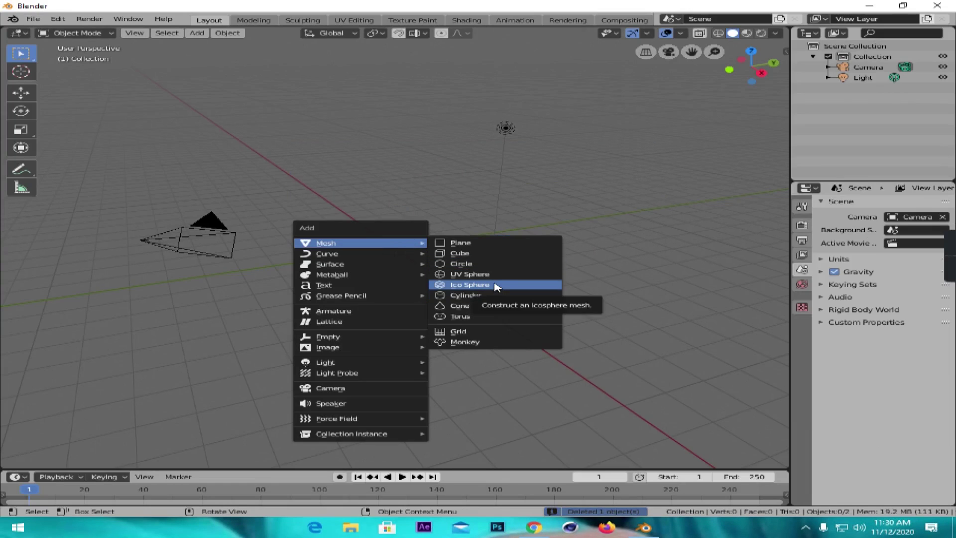
left_click(495, 287)
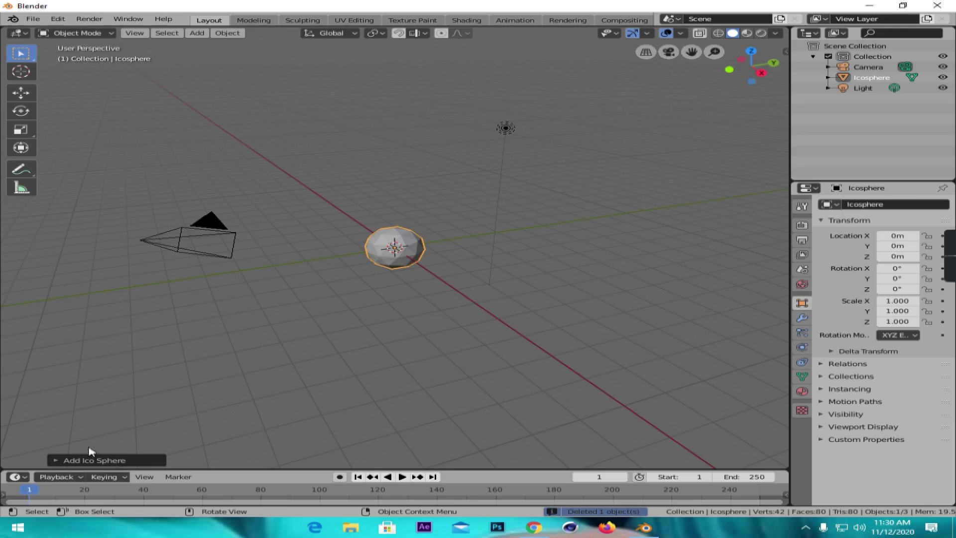
Step: Raise the icosphere's subdivisions to 3
left_click(56, 461)
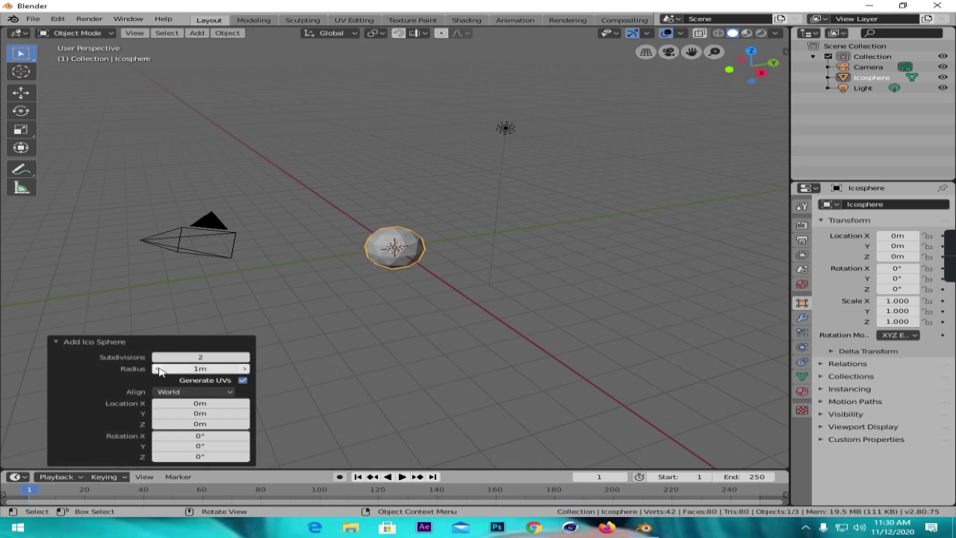
left_click(235, 357)
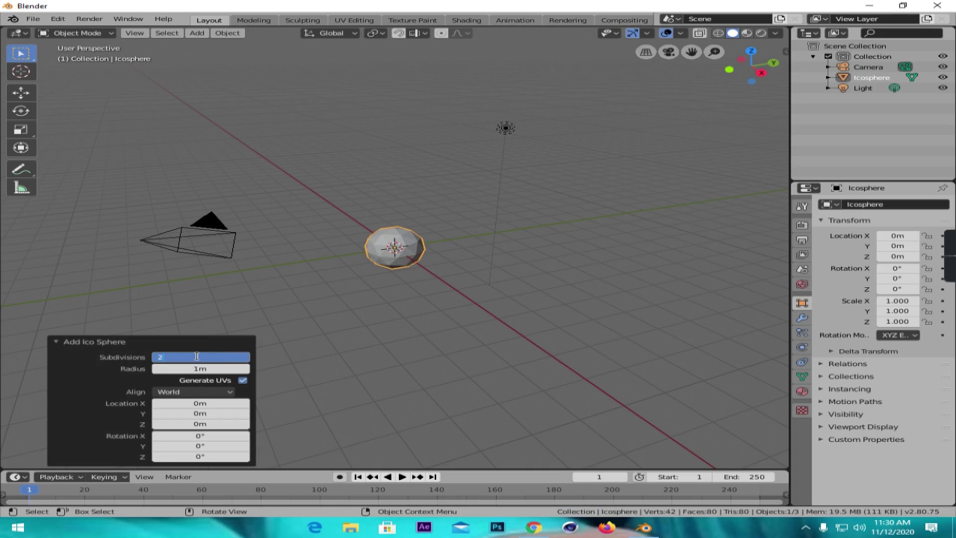
type("3")
key("Return")
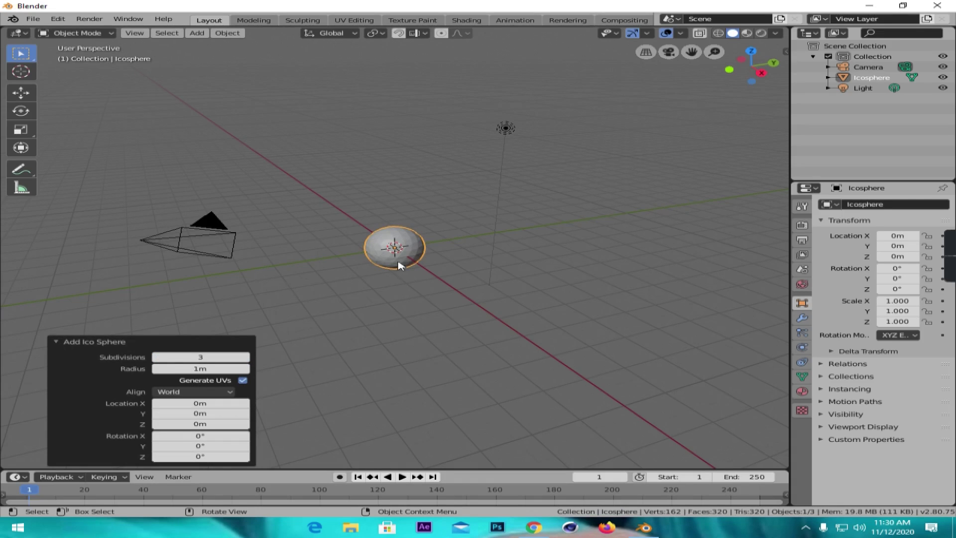
scroll(401, 266, "up", 2)
scroll(398, 249, "up", 2)
scroll(401, 258, "up", 1)
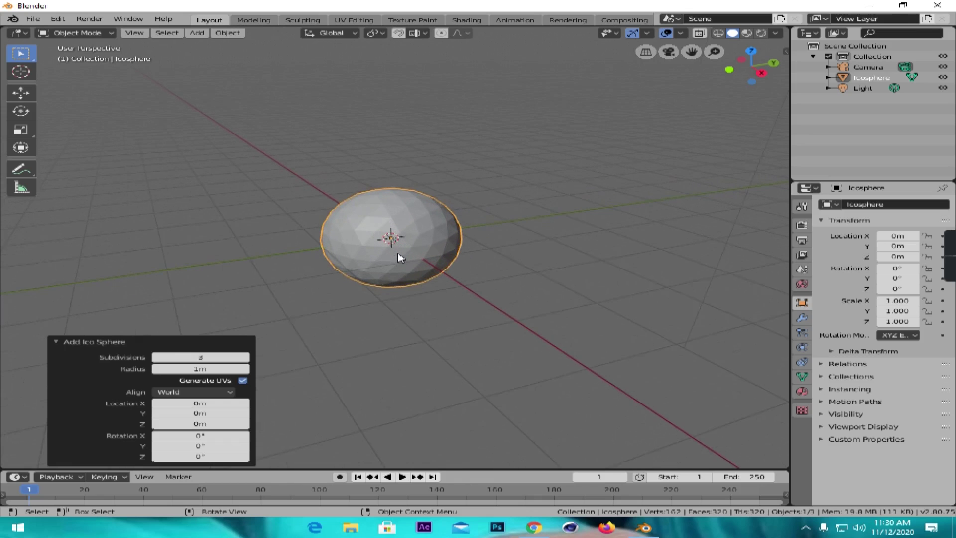
scroll(399, 258, "up", 1)
Step: Add a particle system emitting 10000 particles from the icosphere's vertices
left_click(802, 332)
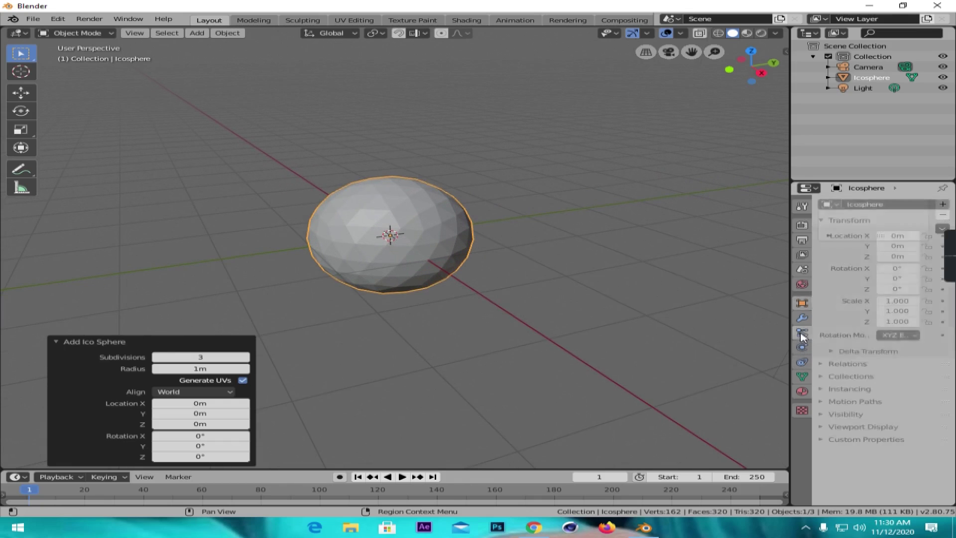
left_click(943, 205)
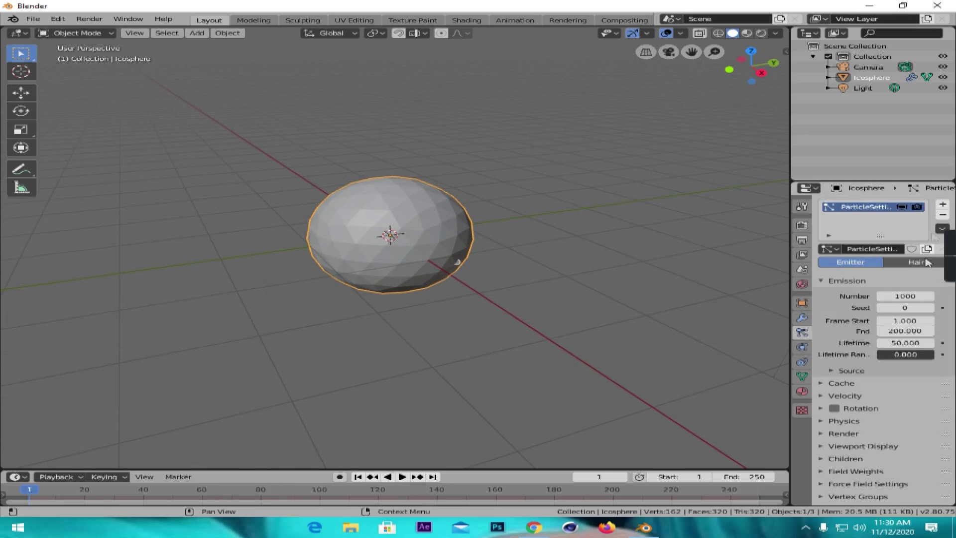
double_click(905, 297)
type("1")
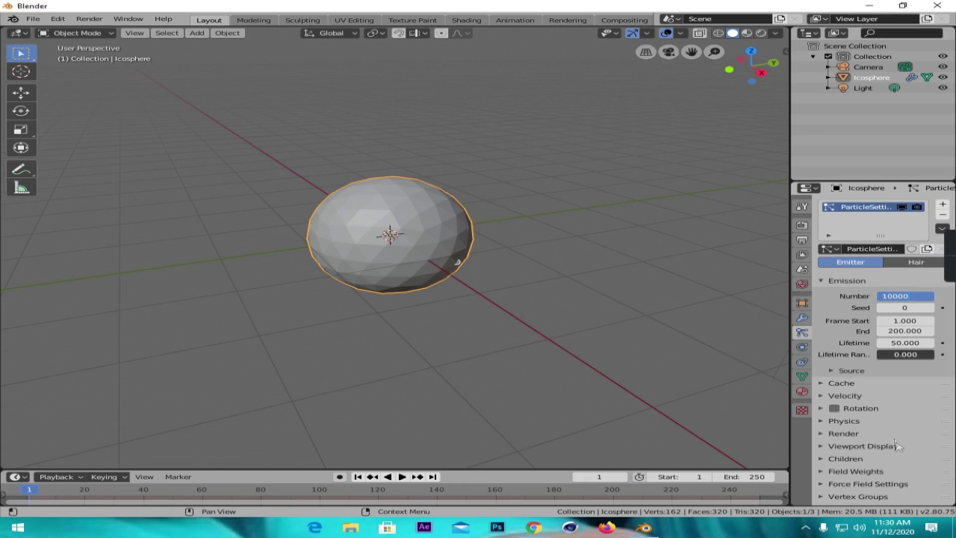
key("Return")
left_click(832, 371)
left_click(906, 385)
left_click(894, 399)
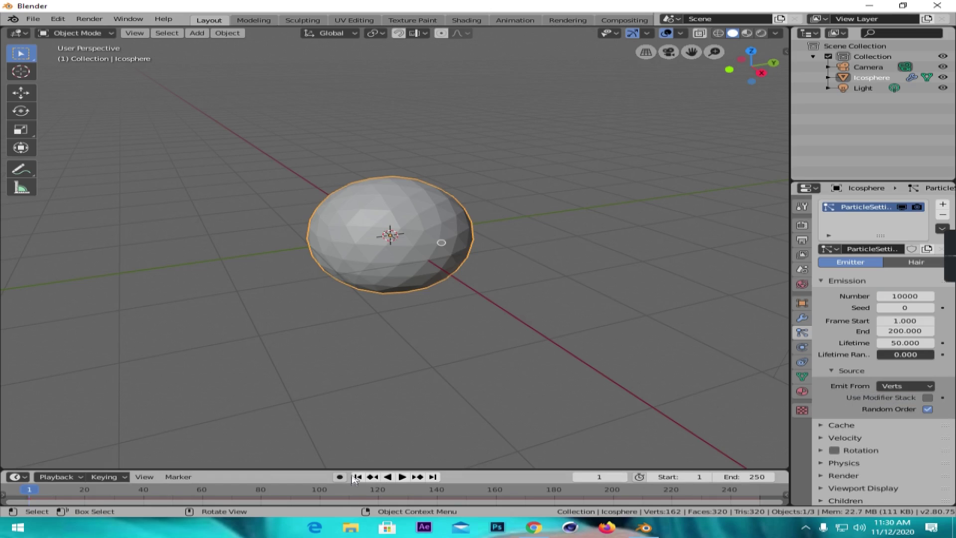
Step: Preview the emission, check the display and field weight panels, and rewind to frame 1
left_click(403, 476)
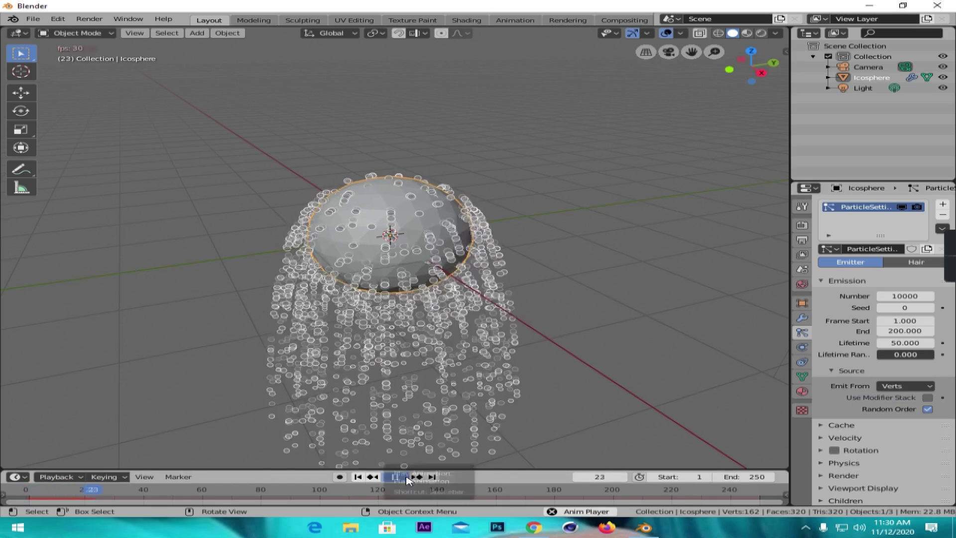
left_click(903, 488)
scroll(929, 471, "down", 2)
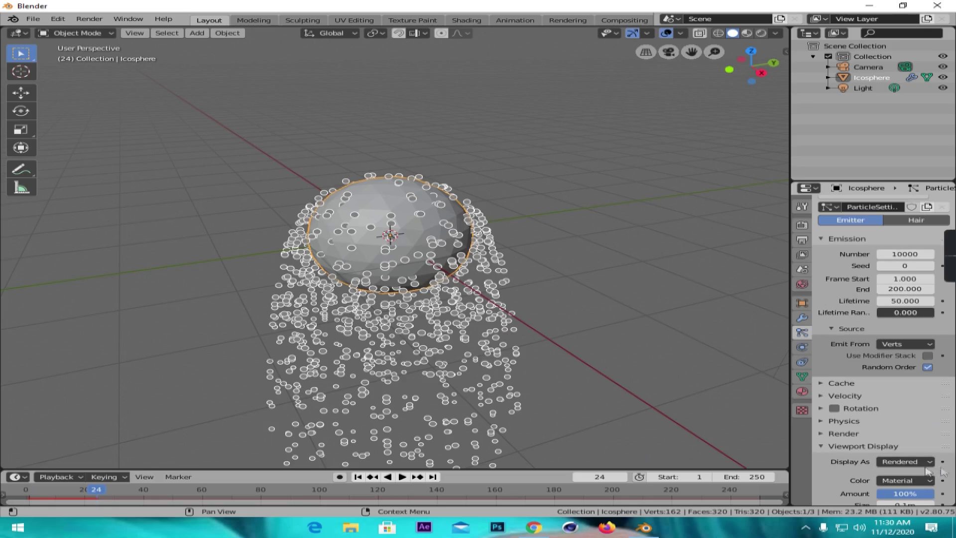
left_click(817, 448)
left_click(822, 471)
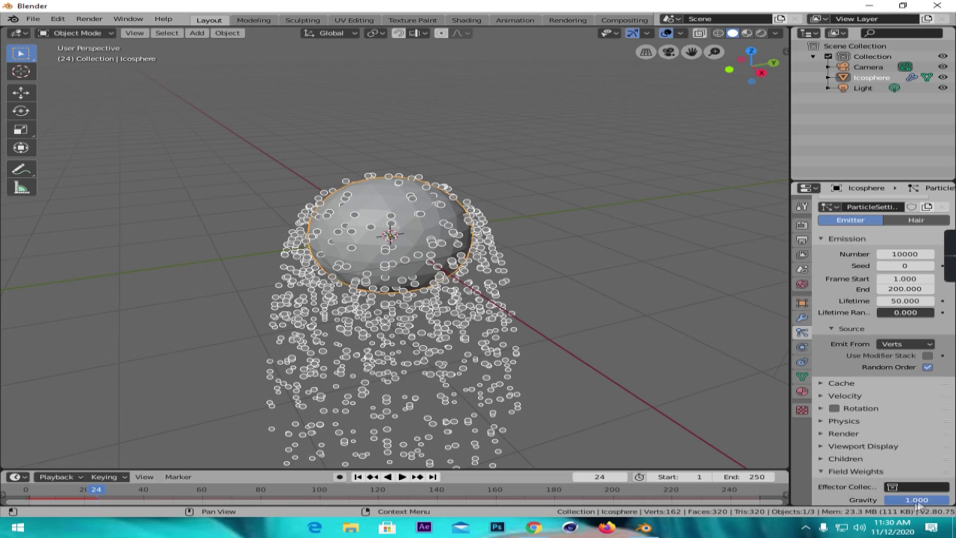
left_click(358, 476)
left_click(402, 477)
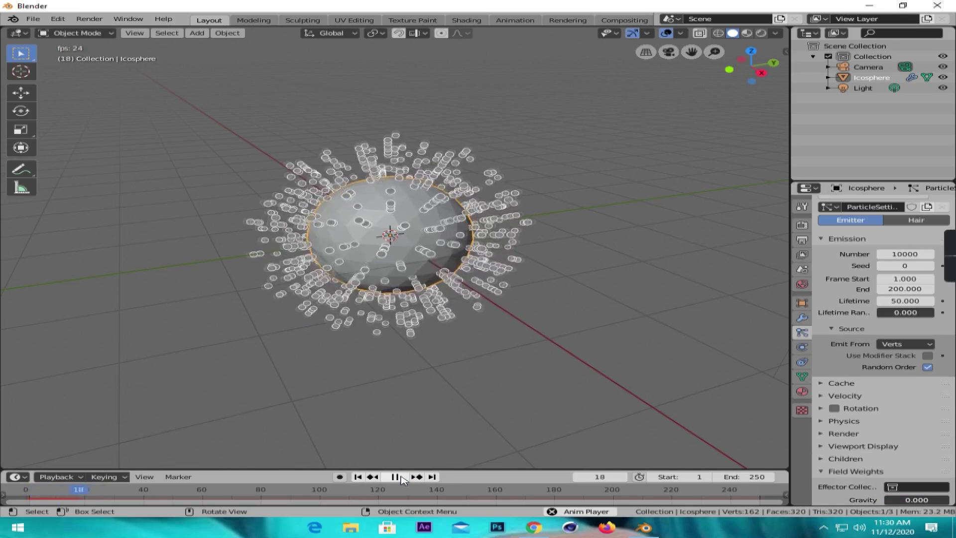
left_click(394, 476)
left_click(357, 477)
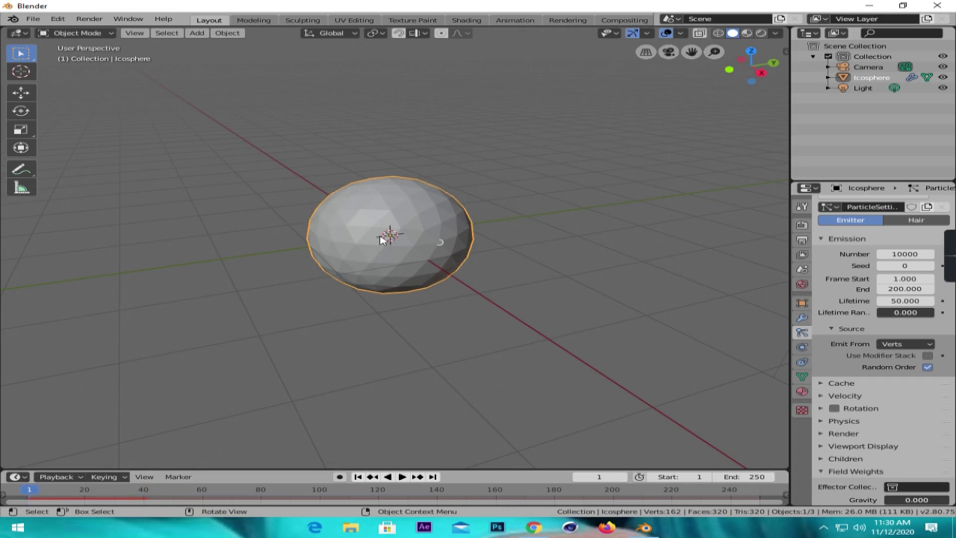
Step: Add a Force field at the origin with strength -10
key("shift+a")
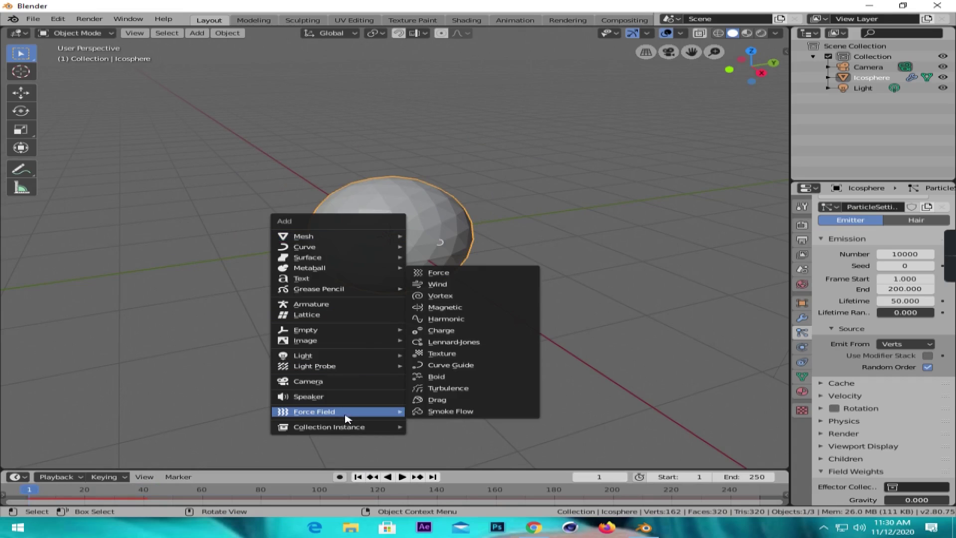
left_click(490, 276)
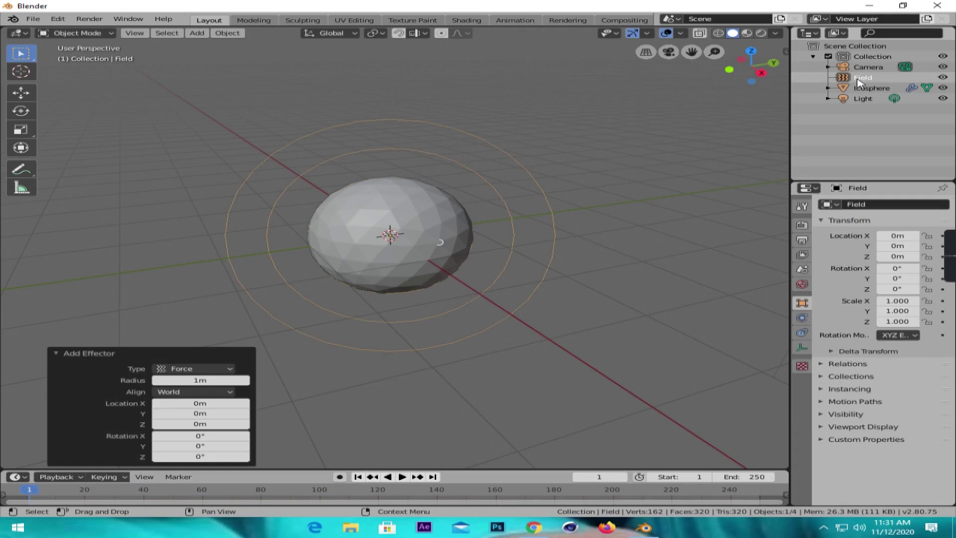
left_click(803, 318)
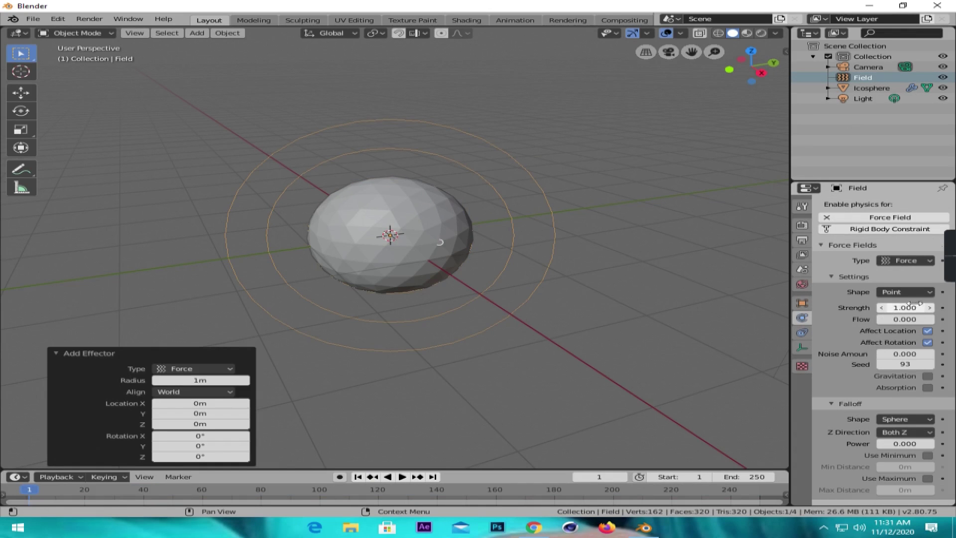
left_click(896, 308)
type("-10")
key("Return")
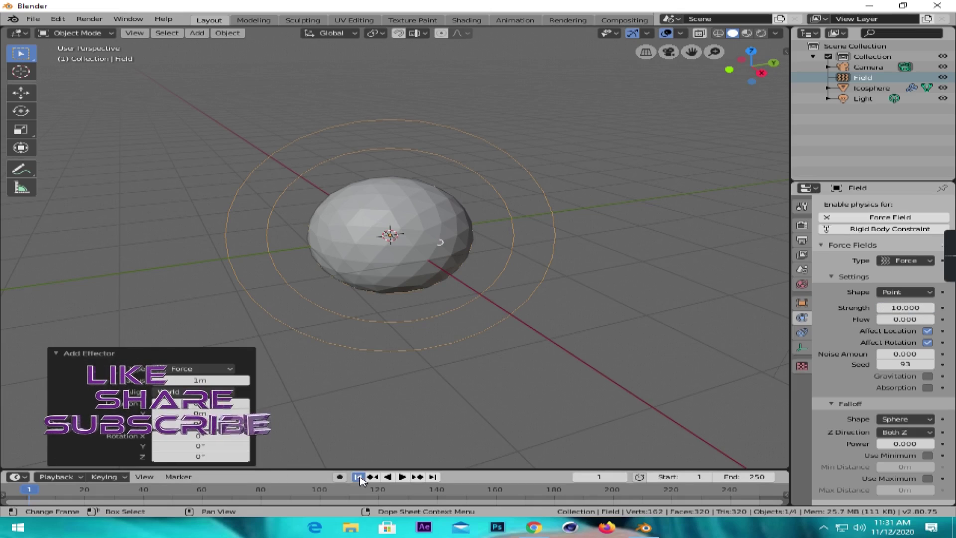
Step: Play the outward burst, then select the icosphere and rewind to frame 1
left_click(400, 477)
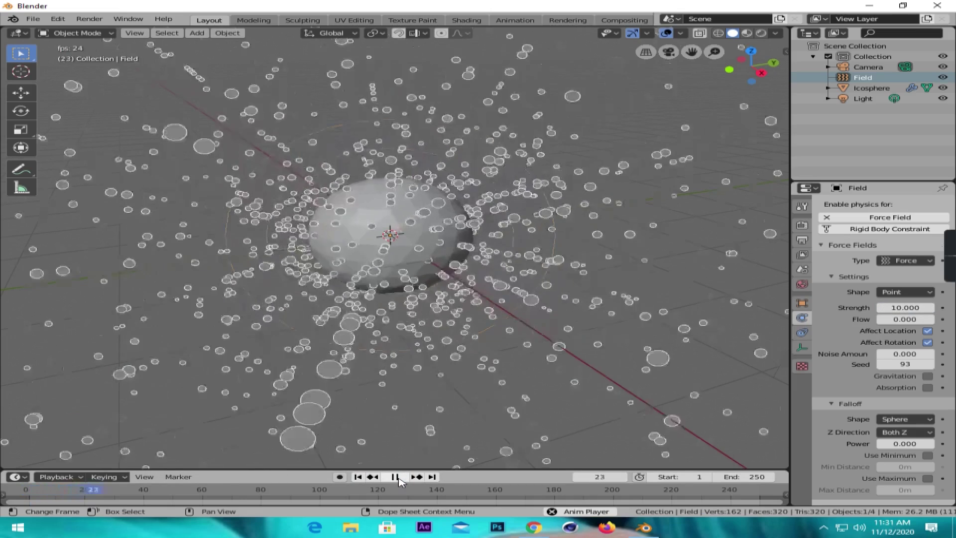
key("space")
left_click(406, 250)
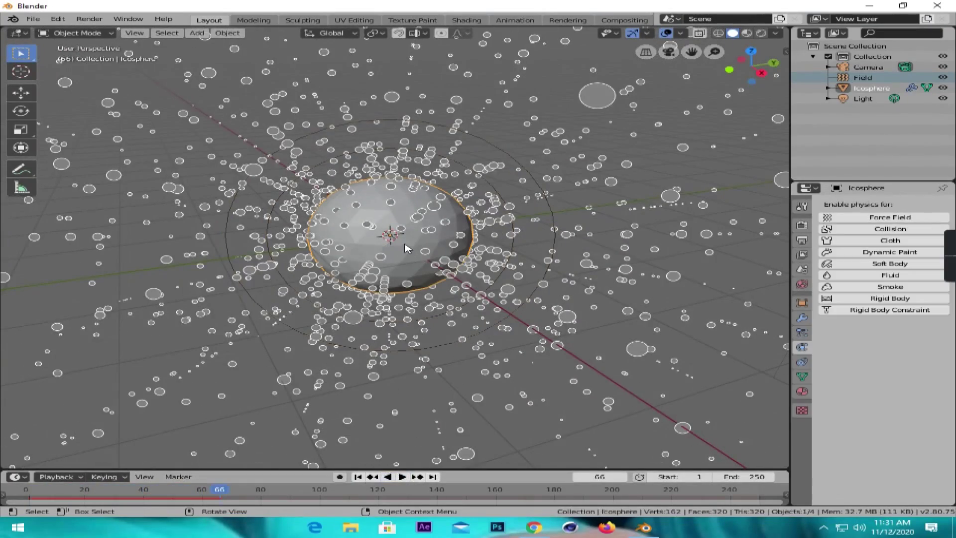
left_click(358, 477)
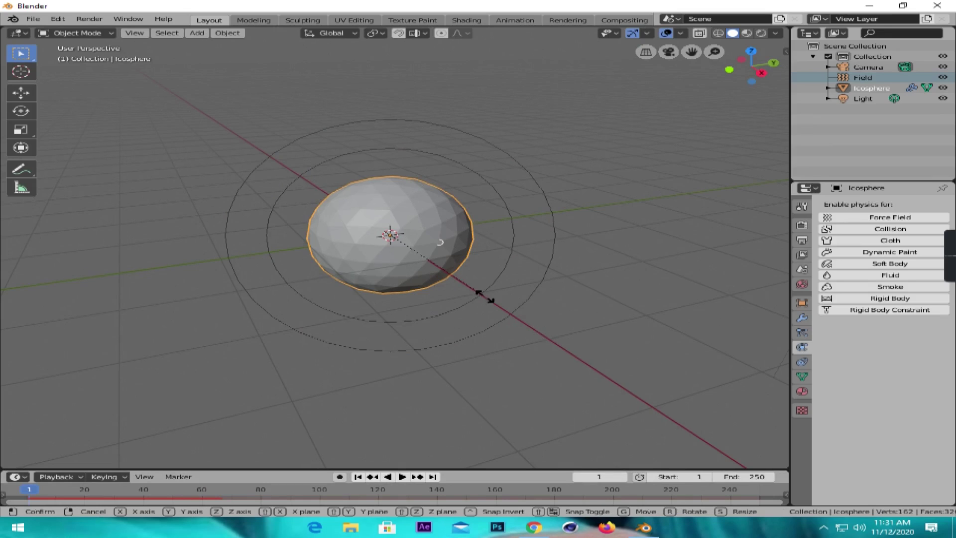
Step: Scale the icosphere emitter to 0.046, replay the particle burst and rewind to frame 1
key("s")
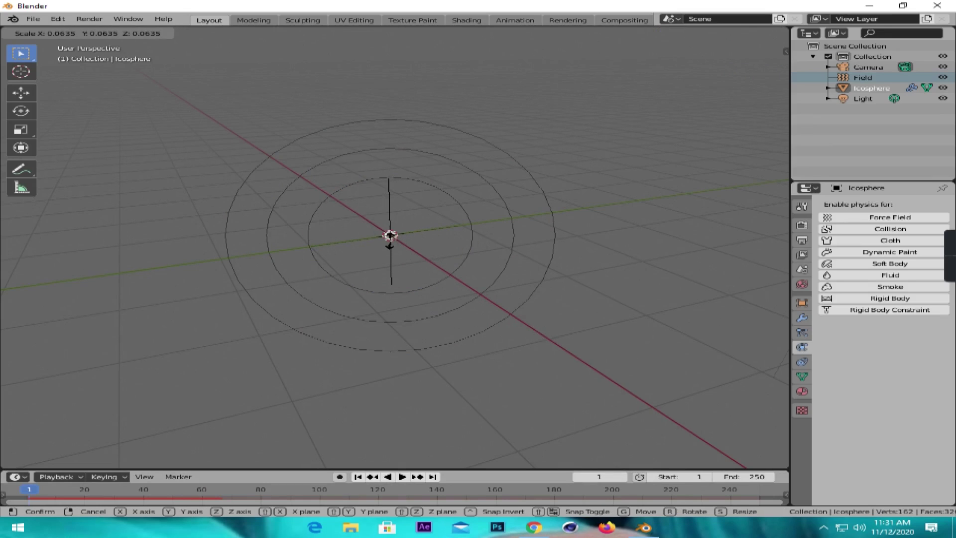
left_click(389, 235)
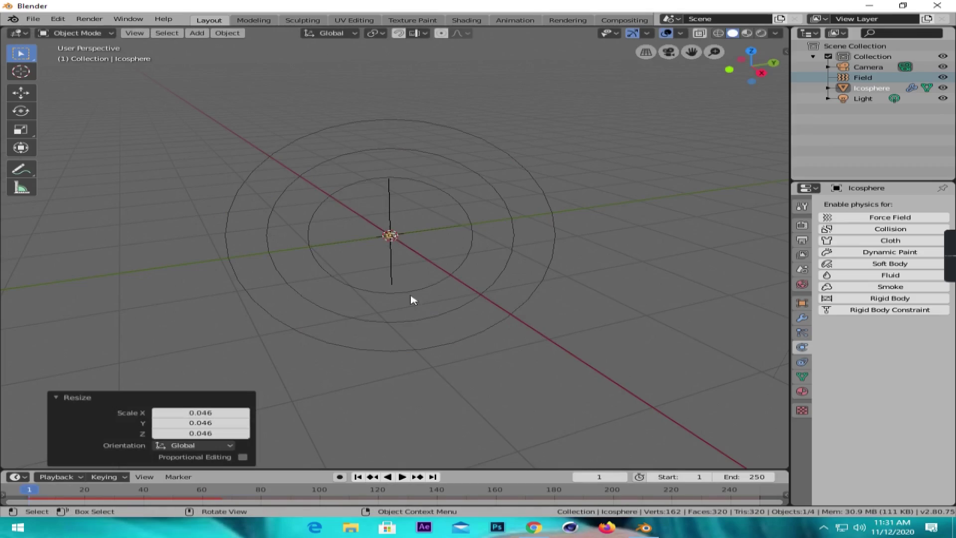
left_click(358, 477)
left_click(402, 476)
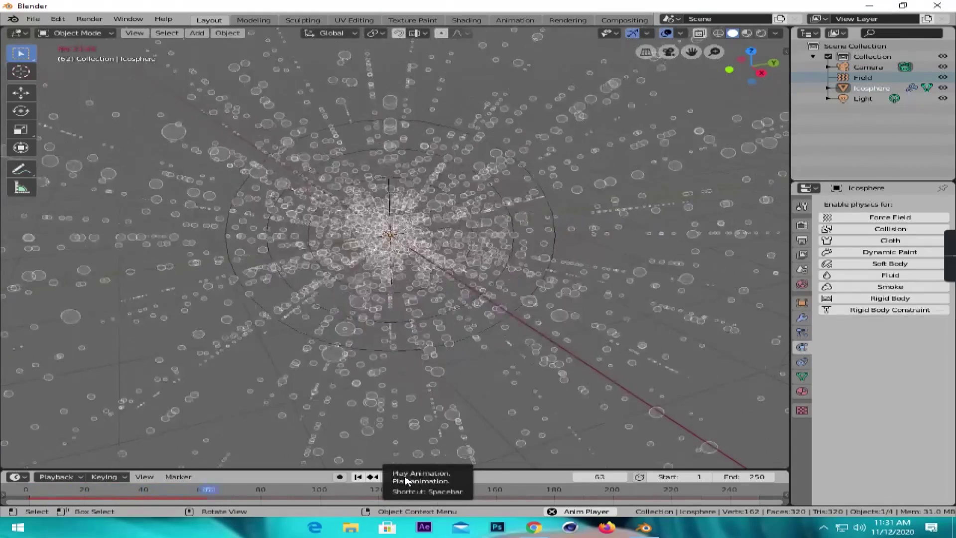
left_click(405, 478)
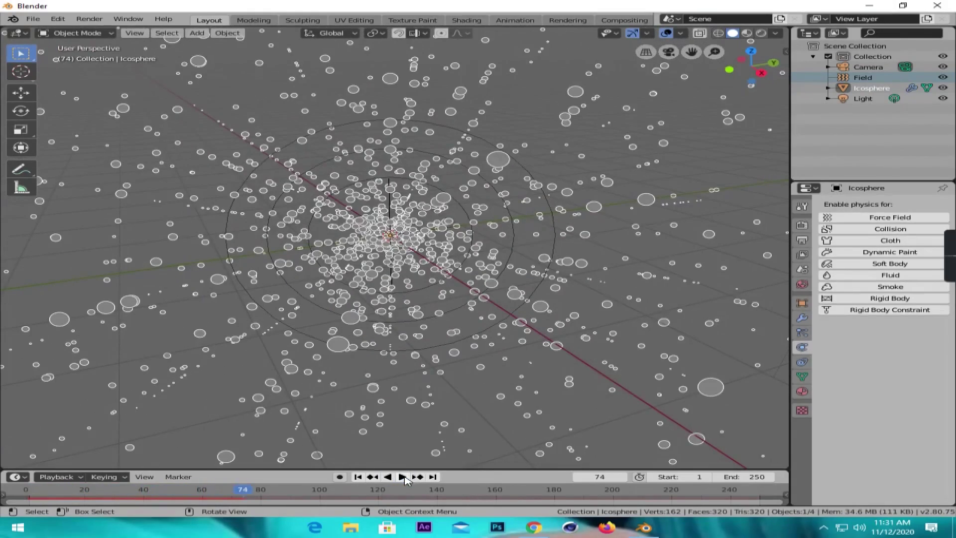
left_click(356, 477)
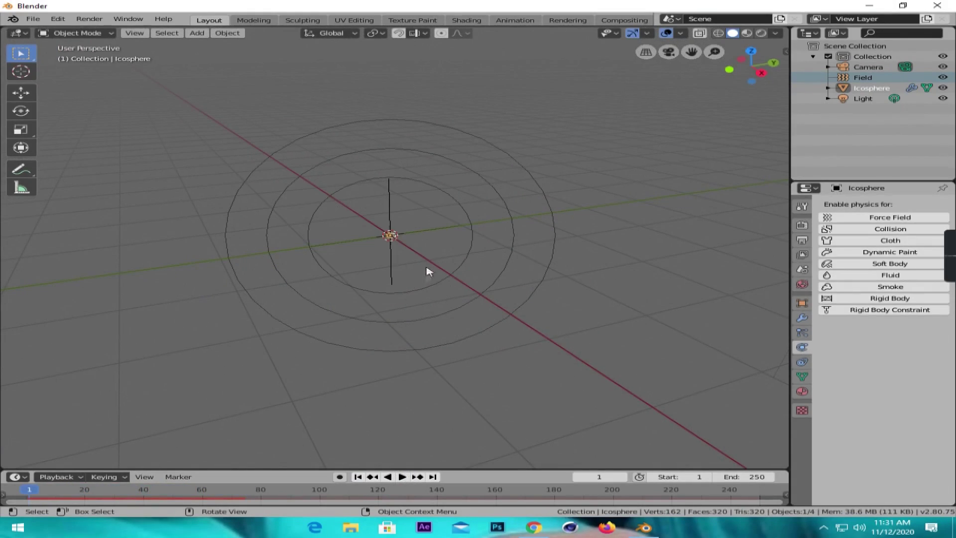
key("shift+a")
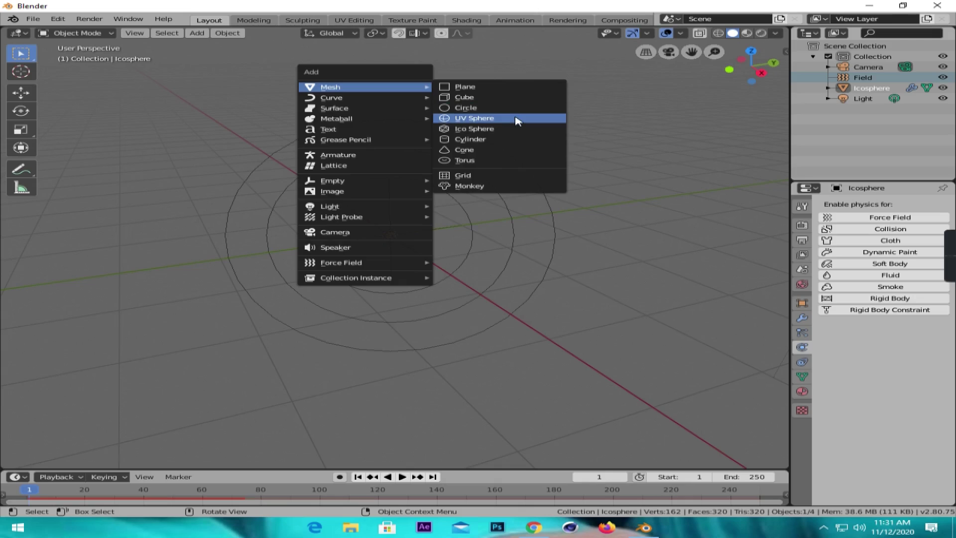
Step: Add a UV sphere scaled to 0.093 at Y = -3.09 m and reframe the view on it
left_click(518, 121)
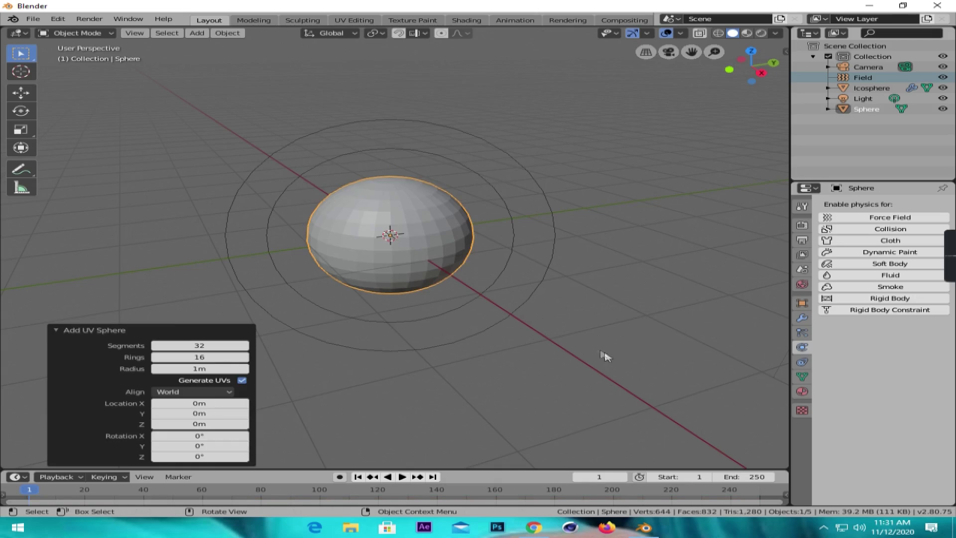
key("s")
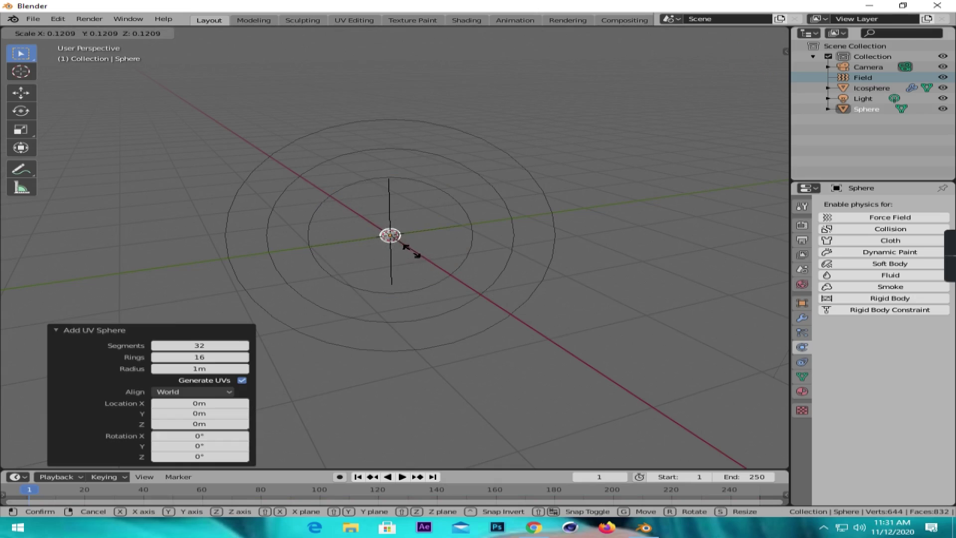
left_click(408, 252)
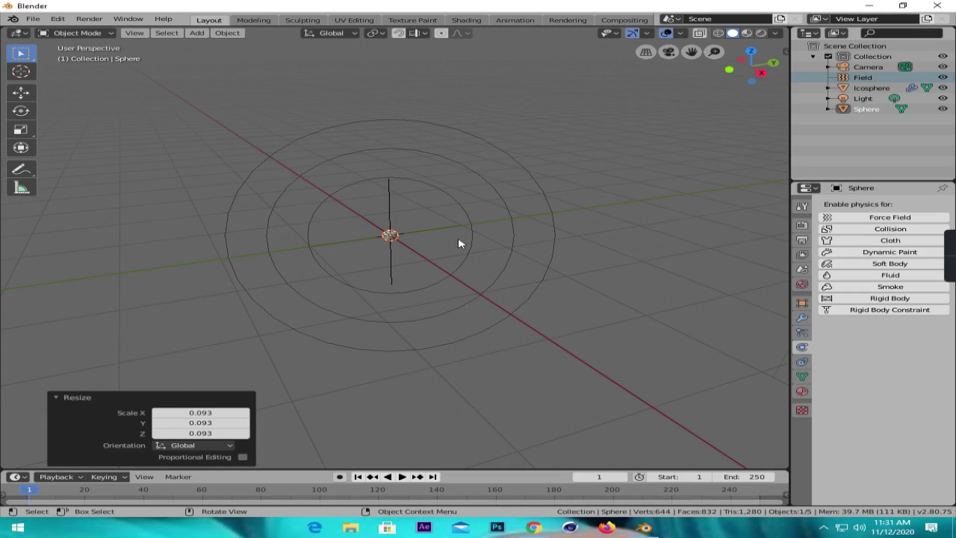
key("g")
key("y")
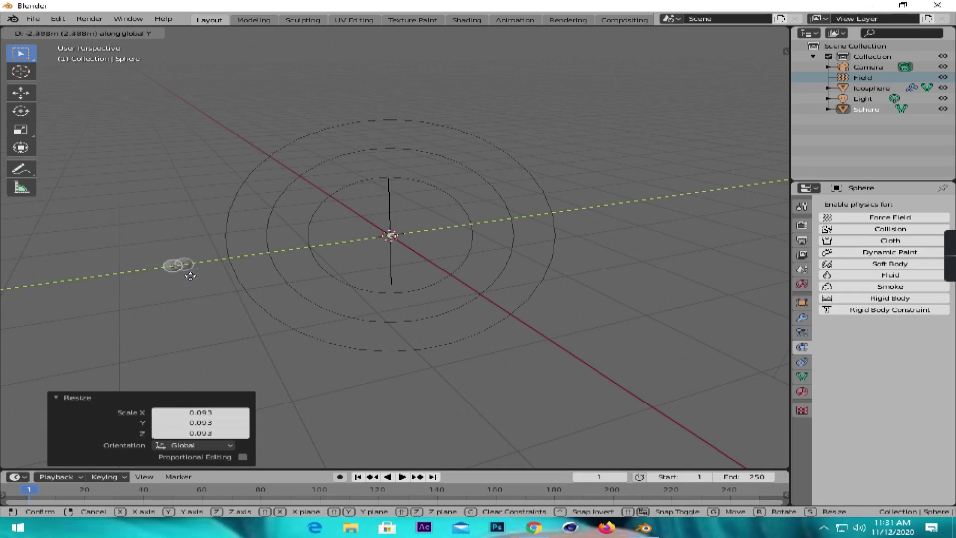
left_click(177, 278)
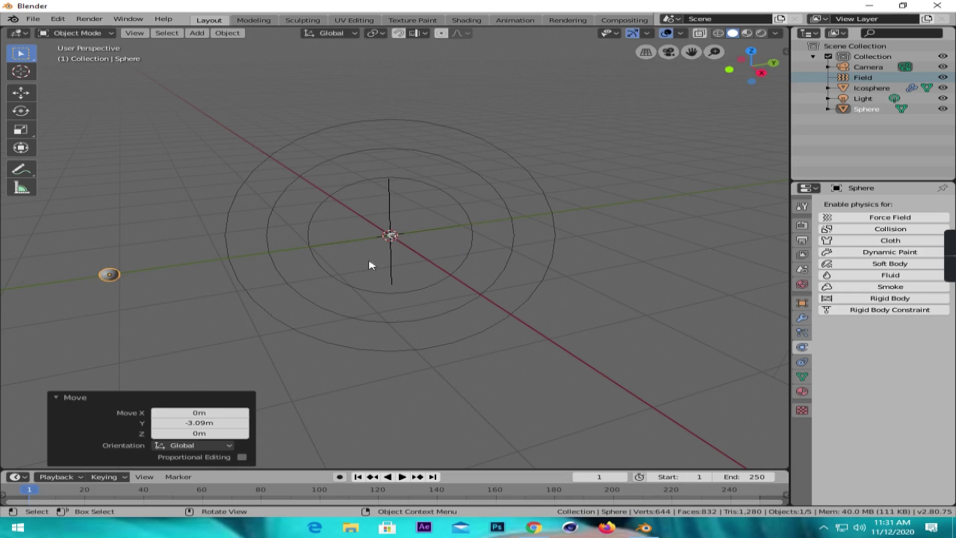
middle_click_drag(333, 279, 46, 265)
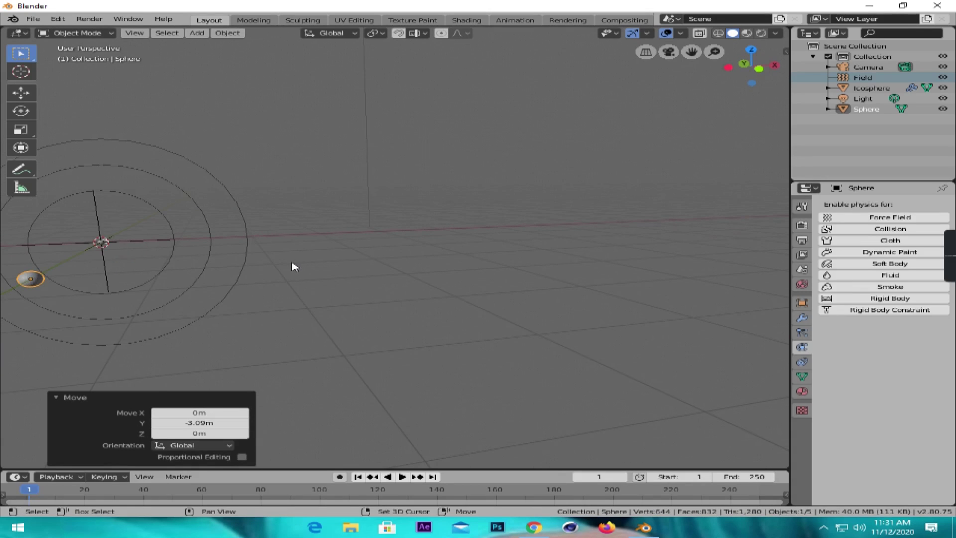
middle_click_drag(295, 267, 450, 267, "shift")
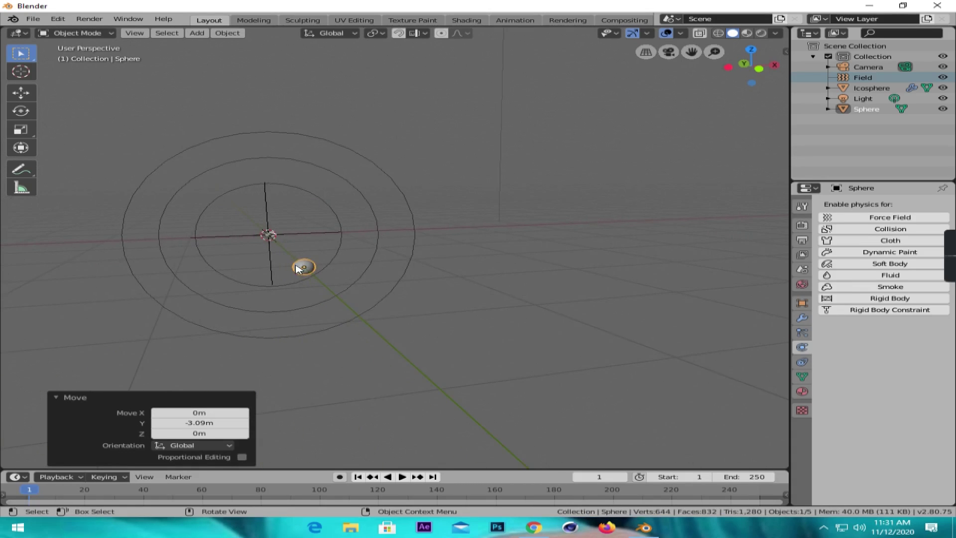
Step: Give the sphere a yellow-orange Emission material of strength 10 and view it in Material Preview
left_click(802, 391)
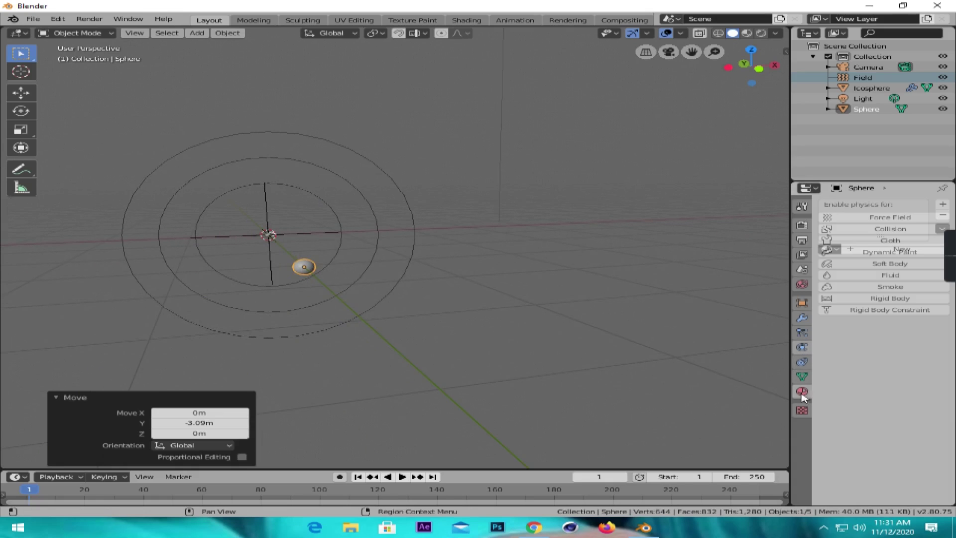
left_click(893, 250)
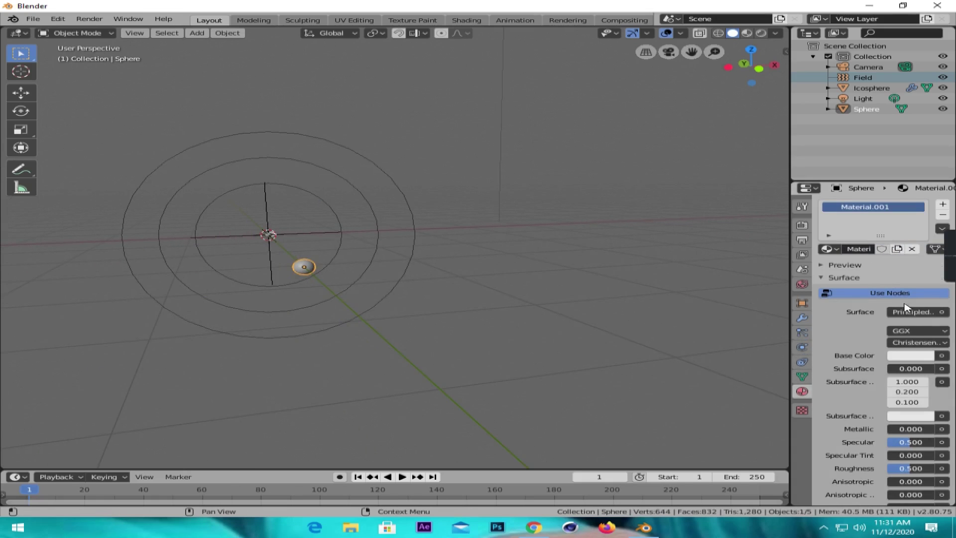
left_click(907, 307)
left_click(777, 104)
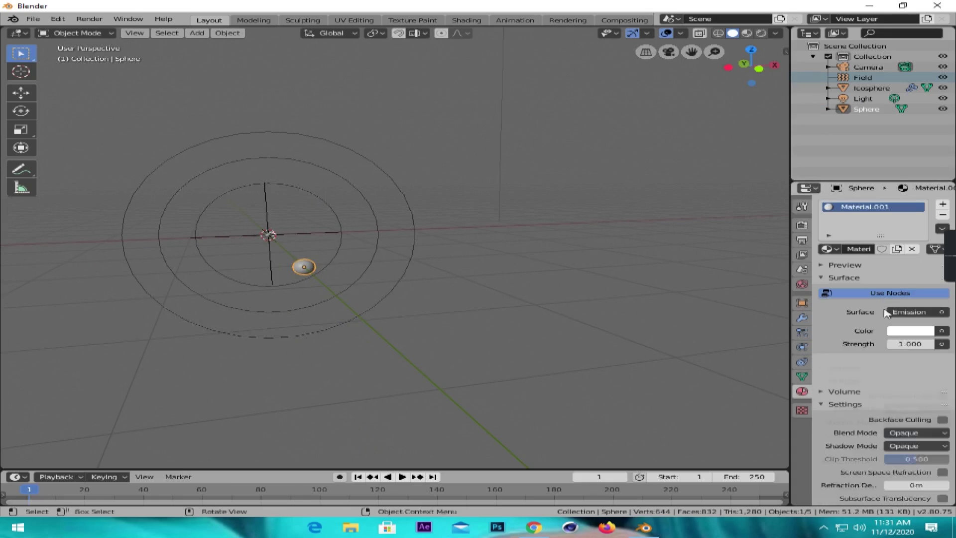
left_click(910, 331)
mouse_move(852, 254)
left_mouse_down()
mouse_move(822, 246)
mouse_move(837, 253)
left_mouse_up()
left_click(909, 343)
type("10.000")
key("Return")
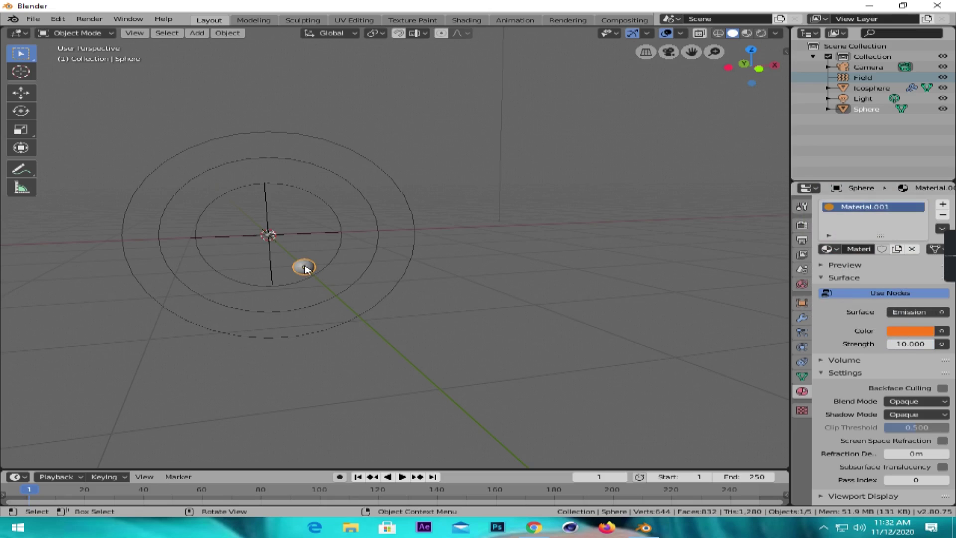
left_click(747, 33)
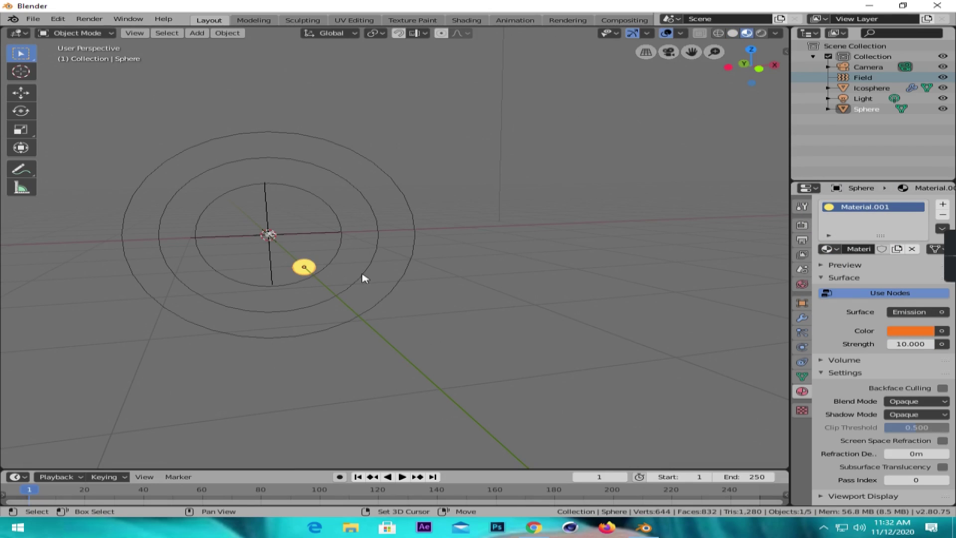
key("shift+d")
Step: Place the sphere copy 0.326 m along X and assign it the plain Material
key("x")
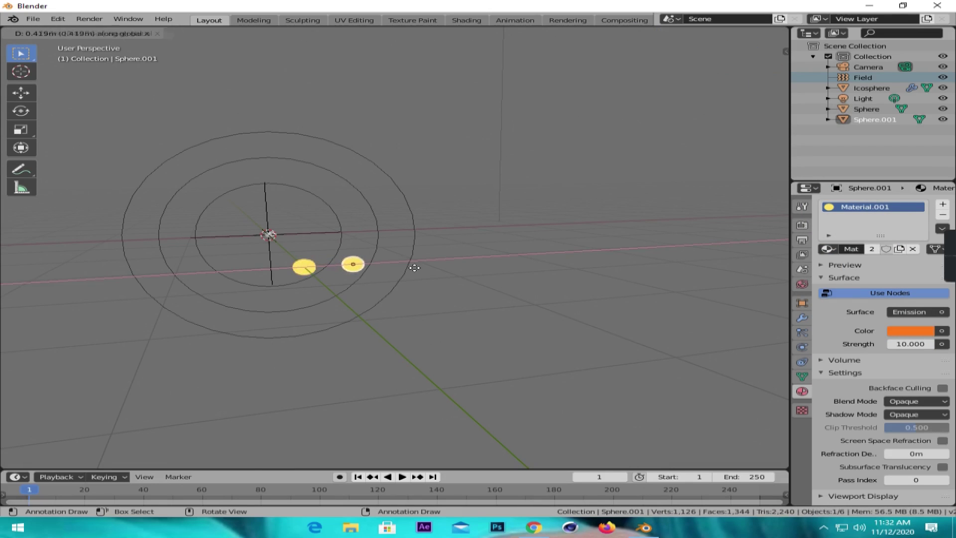
left_click(403, 271)
left_click(911, 331)
left_click(902, 372)
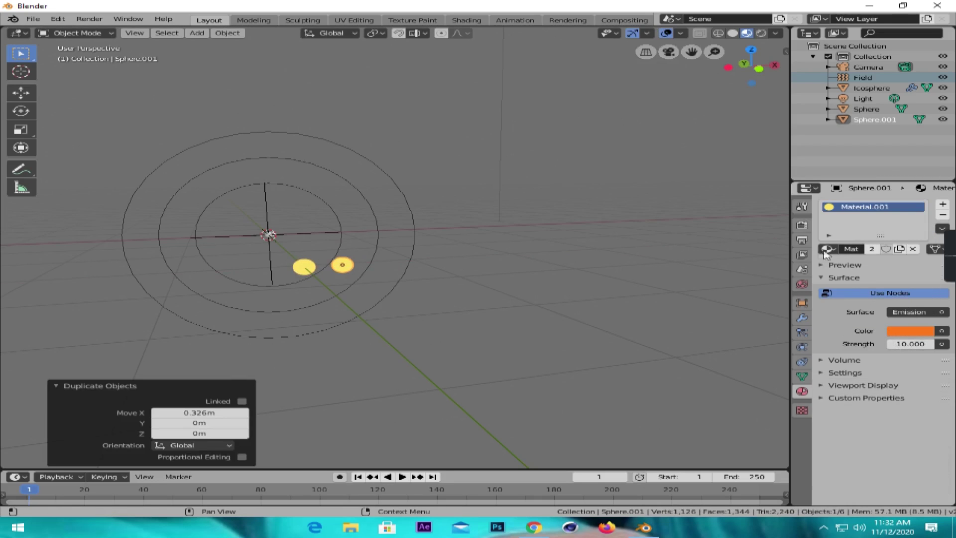
left_click(828, 249)
left_click(723, 266)
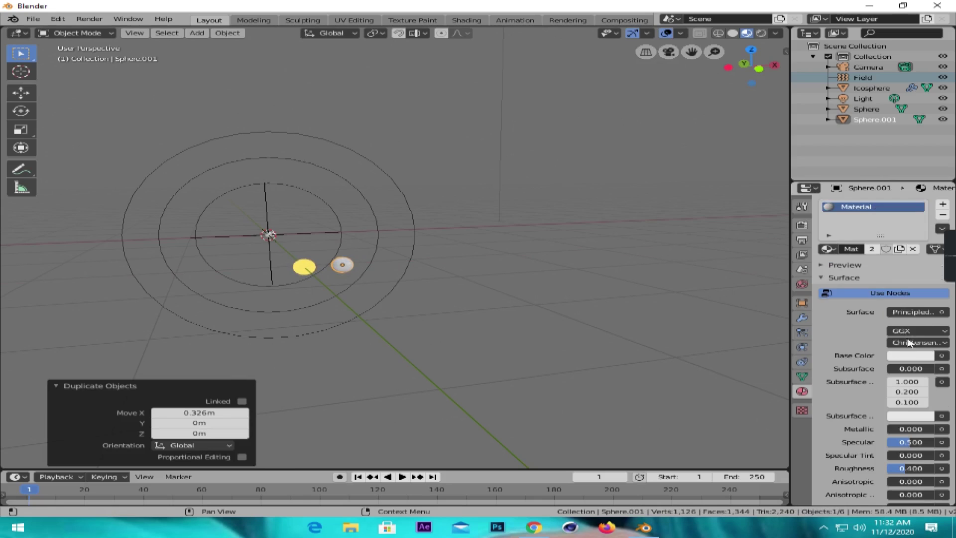
Step: Make the copy's material a light-blue Emission with strength 10
left_click(916, 312)
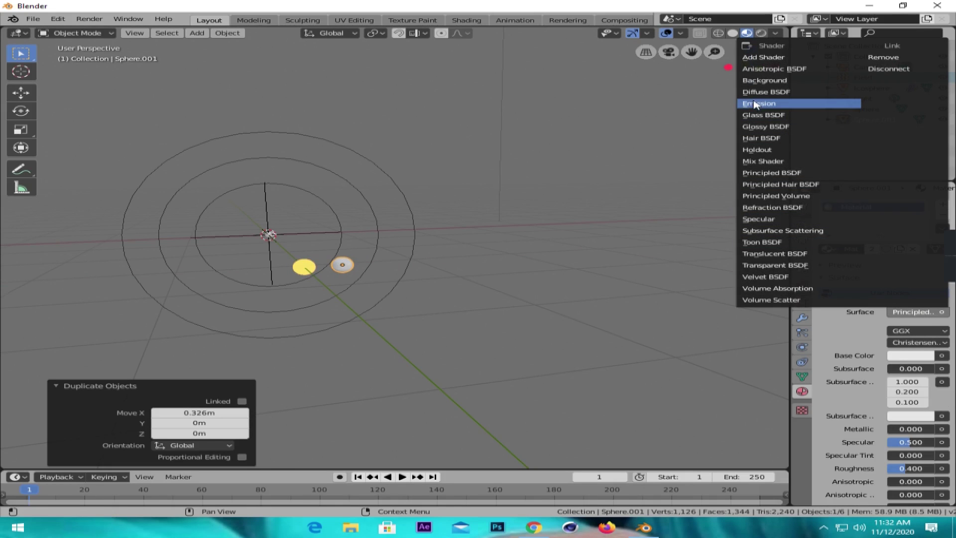
left_click(756, 105)
left_click(922, 334)
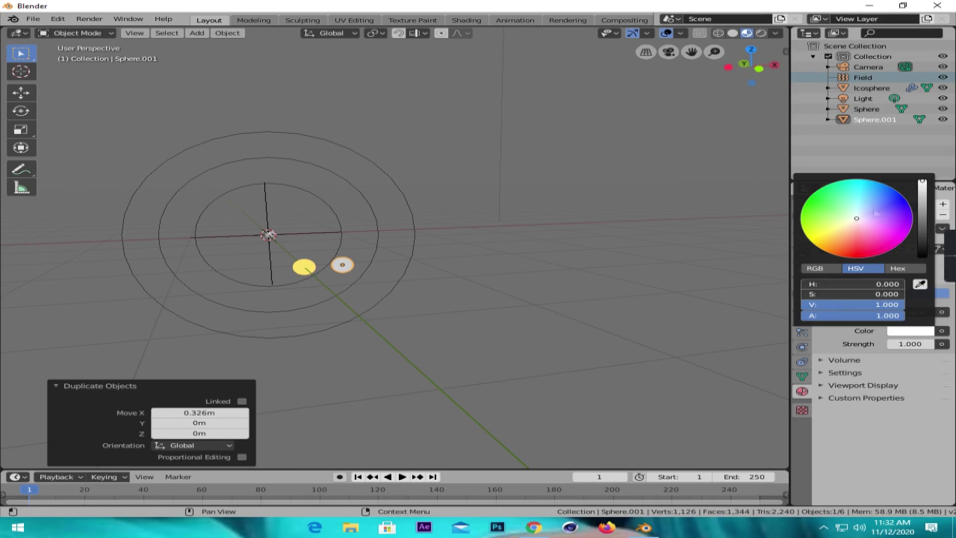
left_click_drag(875, 214, 872, 195)
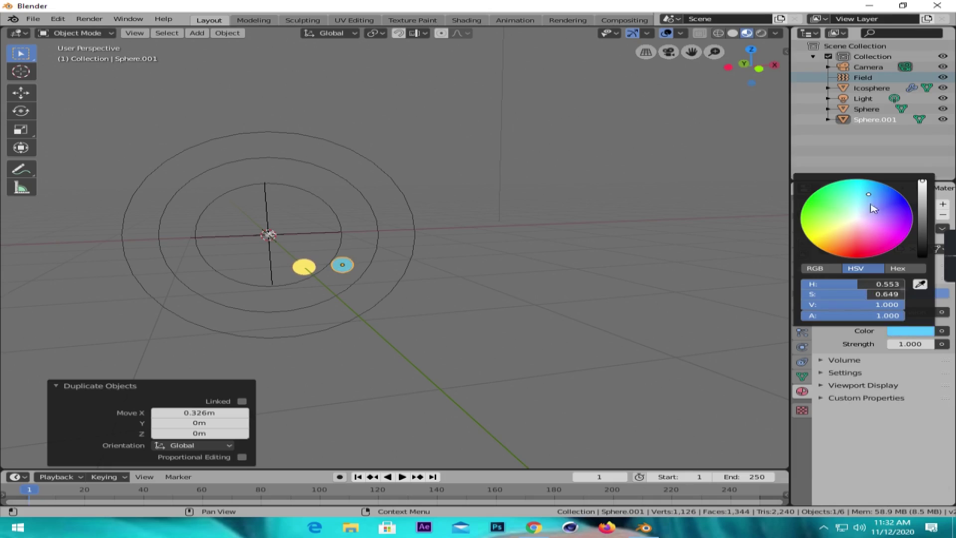
type("10")
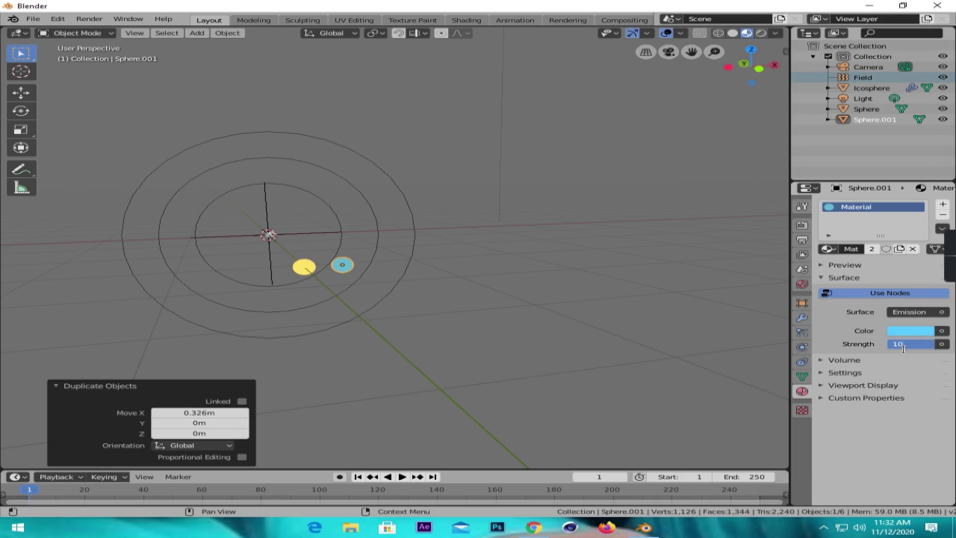
key("Return")
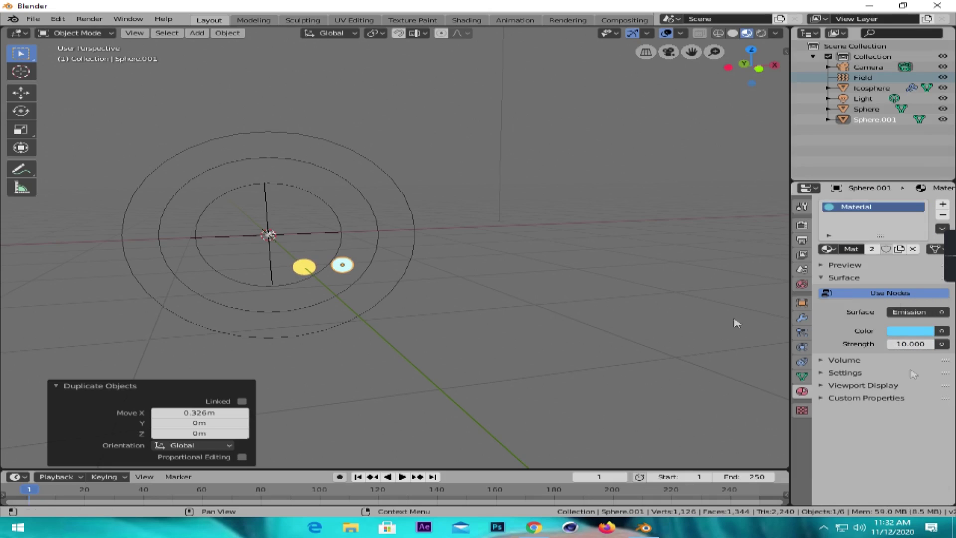
left_click(350, 268)
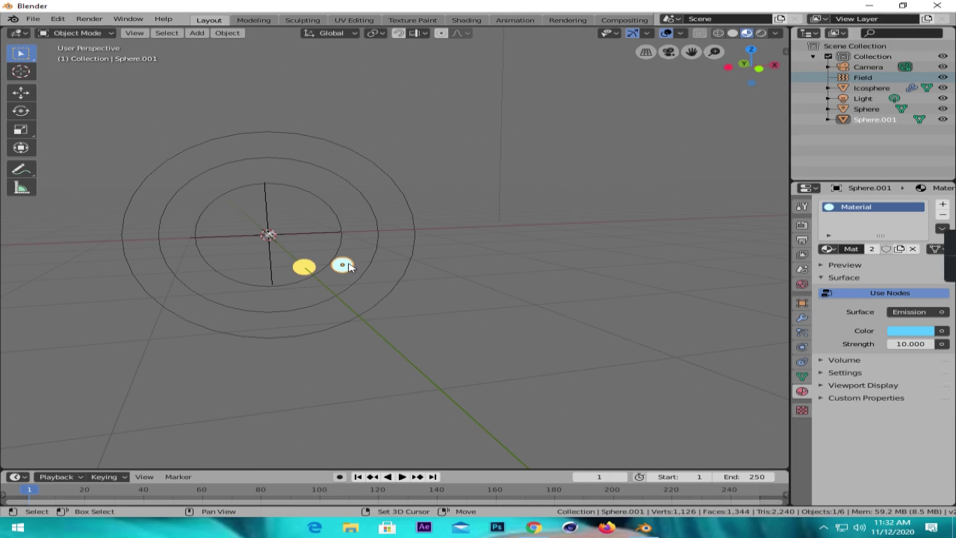
Step: Duplicate the light-blue sphere 0.429 m along X and enter Edit Mode
key("shift+d")
key("x")
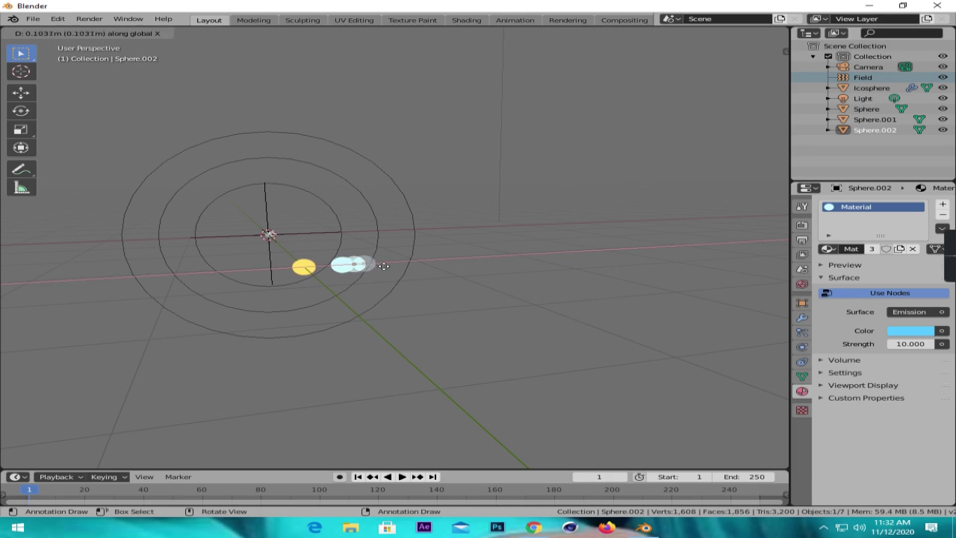
left_click(398, 269)
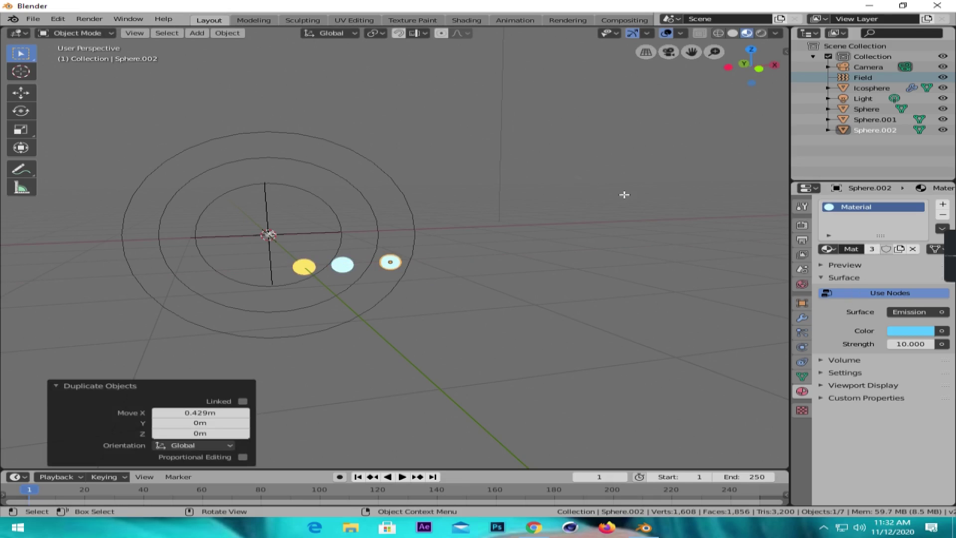
key("Tab")
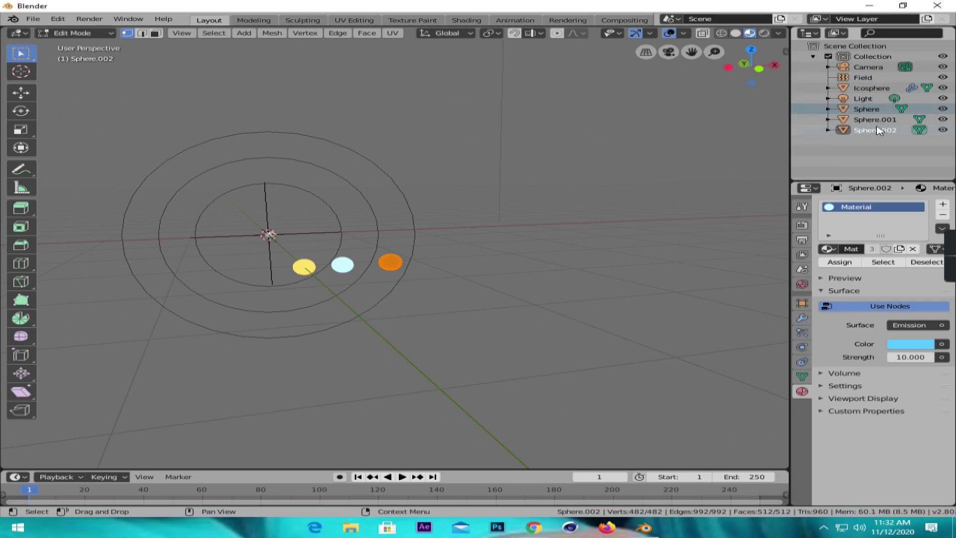
left_click(803, 345)
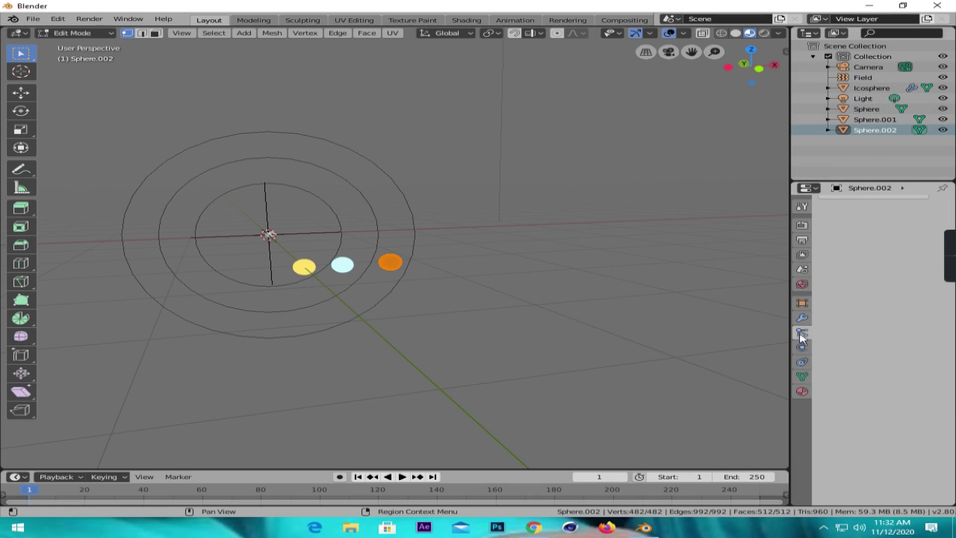
left_click(802, 391)
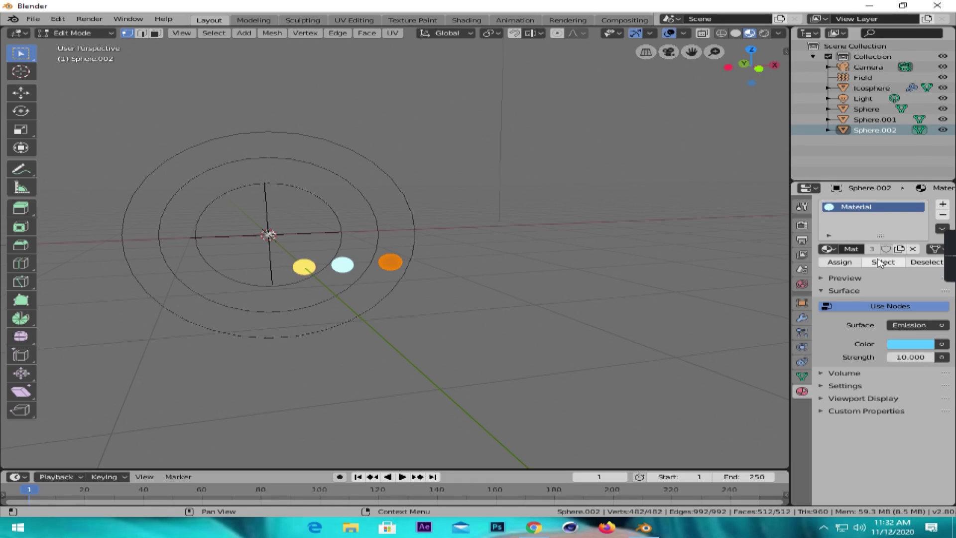
Step: Assign a new slot with a pink-red Emission material of strength 10, then exit Edit Mode
left_click(942, 205)
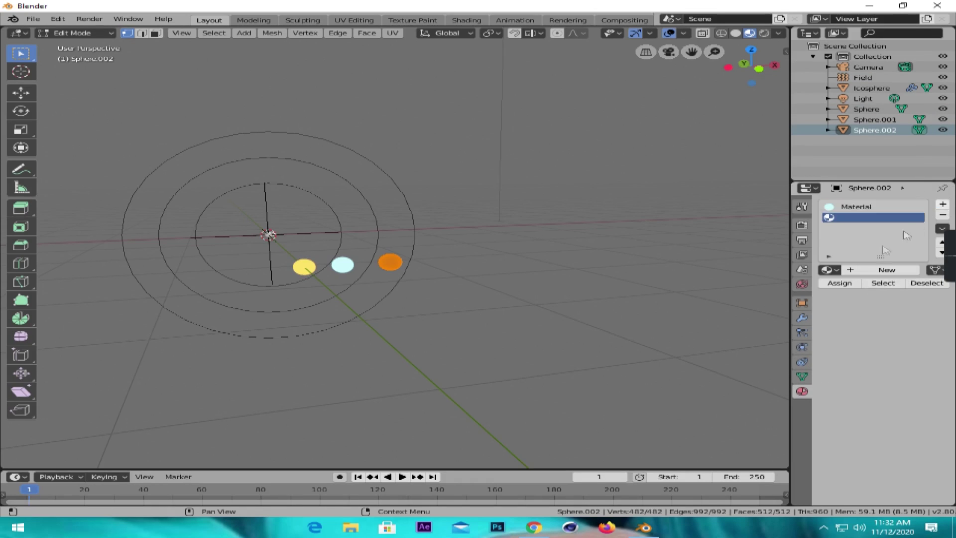
left_click(882, 269)
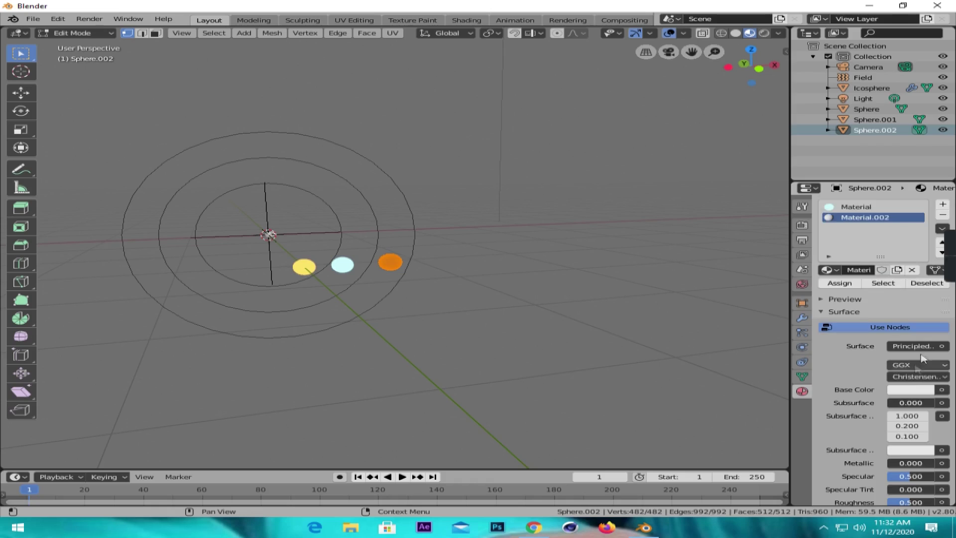
left_click(918, 346)
left_click(761, 139)
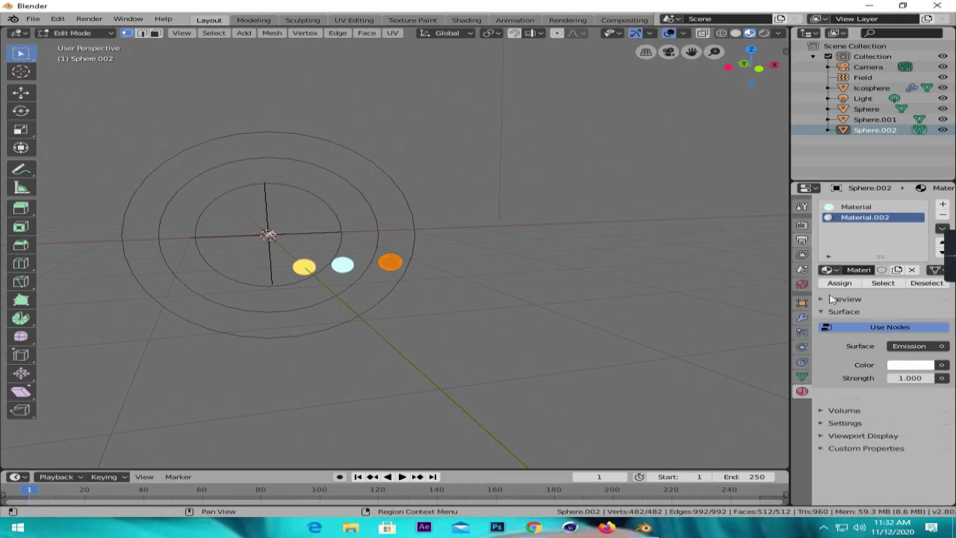
left_click(910, 369)
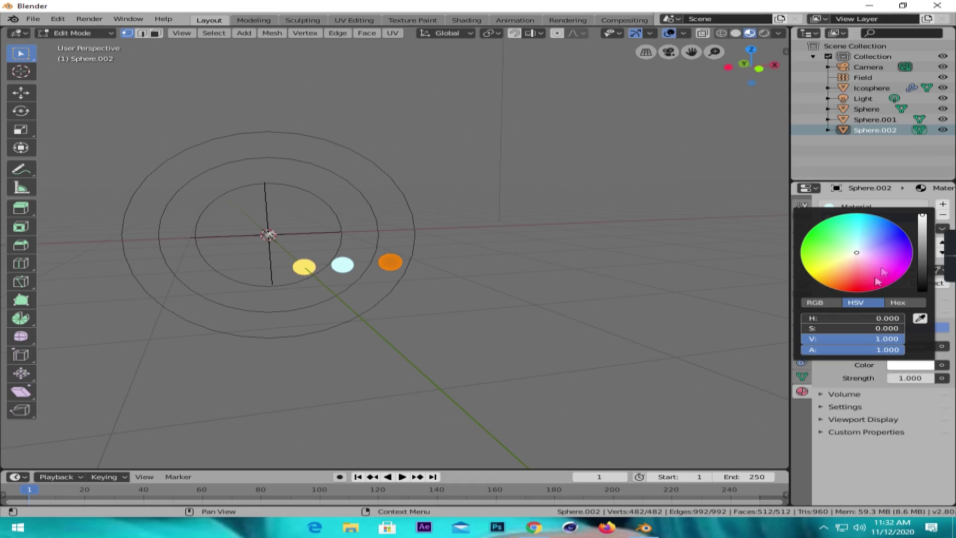
mouse_move(857, 252)
left_mouse_down()
mouse_move(847, 281)
mouse_move(866, 286)
left_mouse_up()
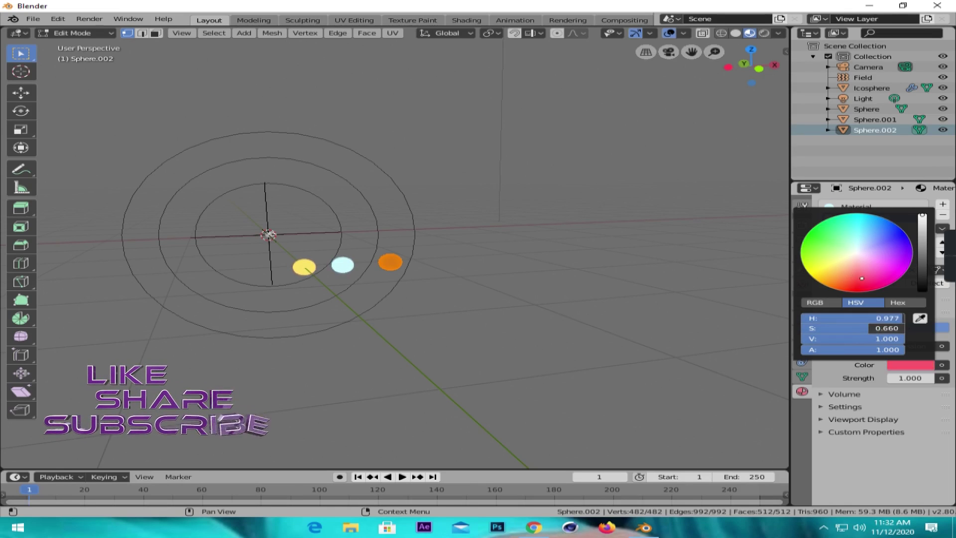
left_click(908, 379)
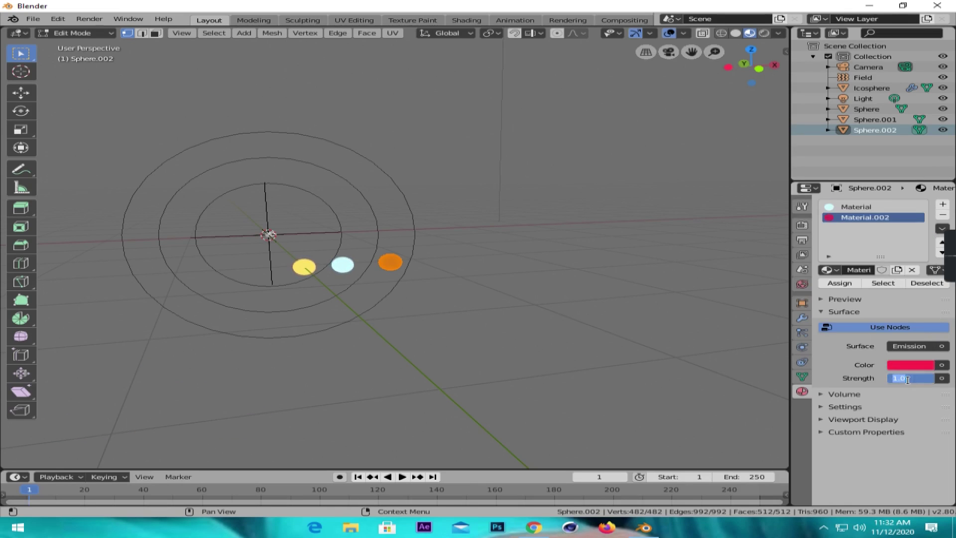
type("10")
key("Return")
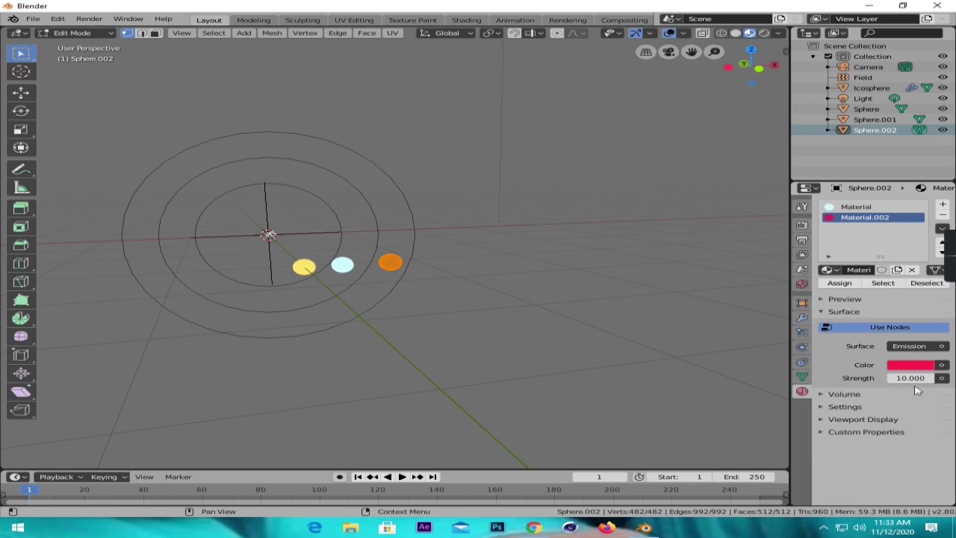
left_click(836, 283)
left_click(841, 284)
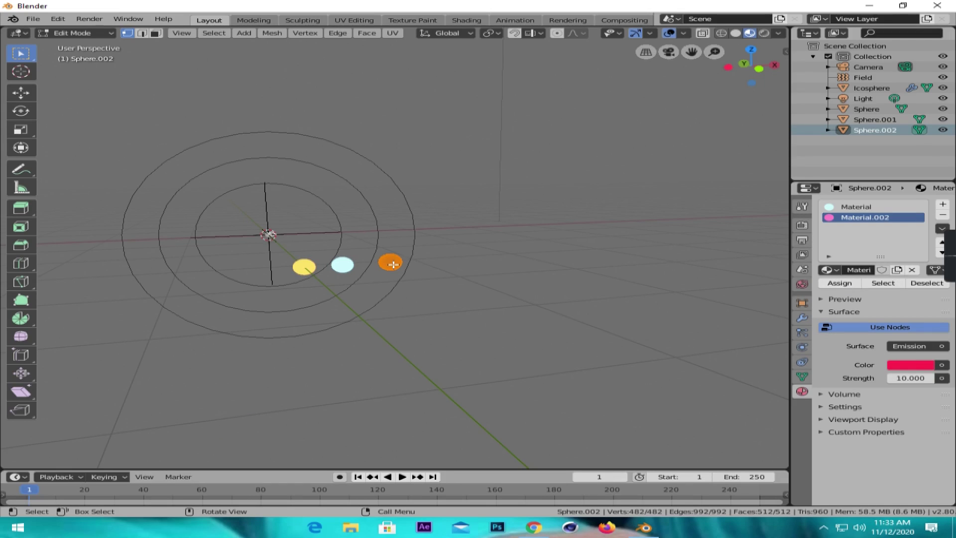
key("Tab")
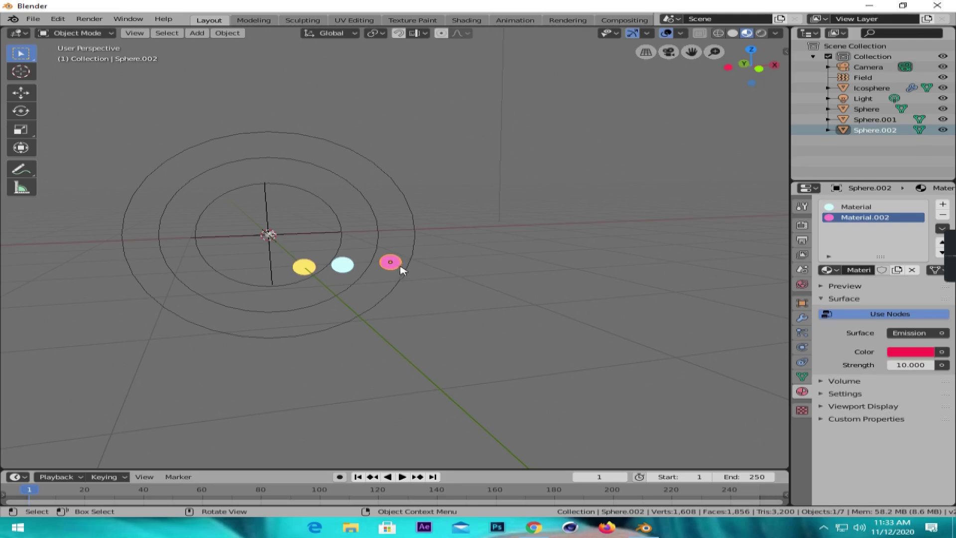
Step: Duplicate the pink sphere to its right along X and enter Edit Mode
key("shift")
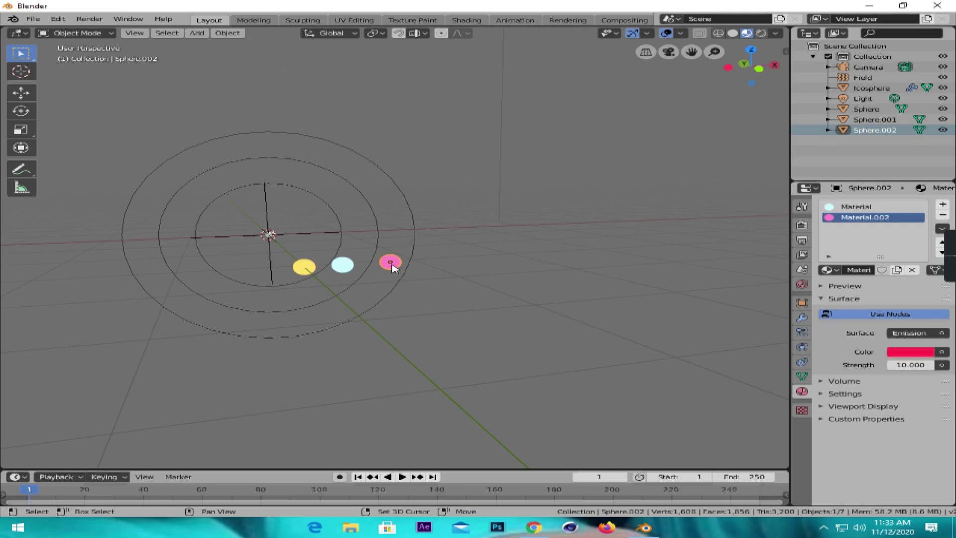
key("shift+d")
key("x")
left_click(442, 259)
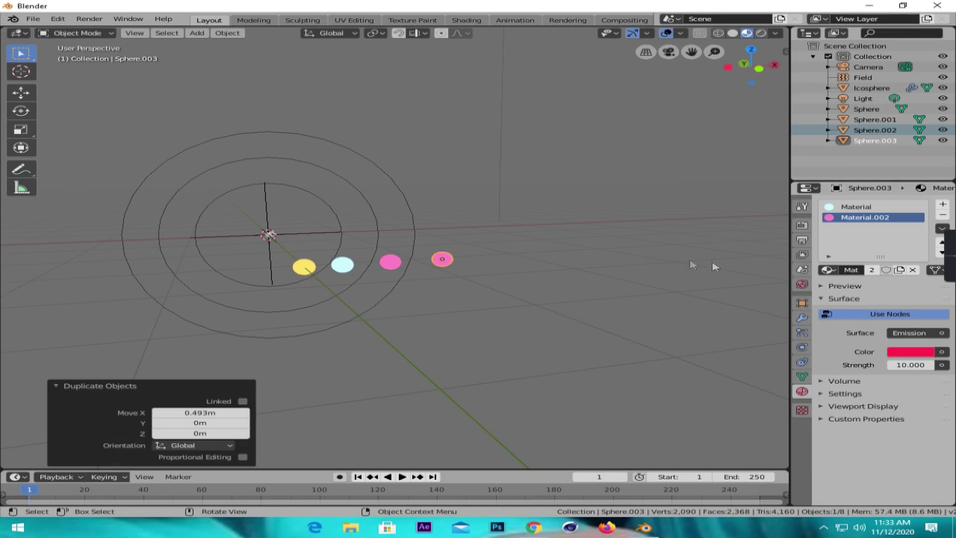
key("Tab")
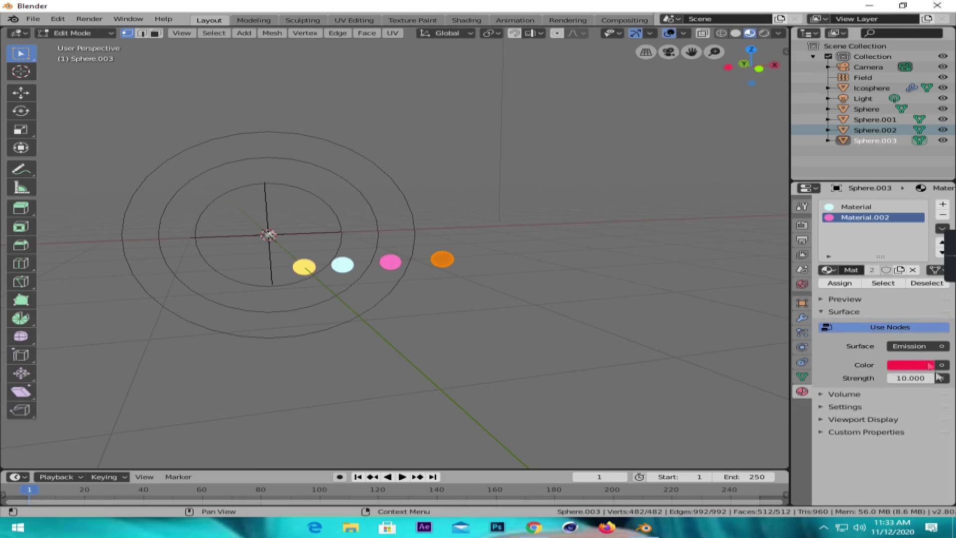
Step: Give the new sphere its own green Emission material of strength 10, then exit Edit Mode
left_click(943, 204)
left_click(886, 270)
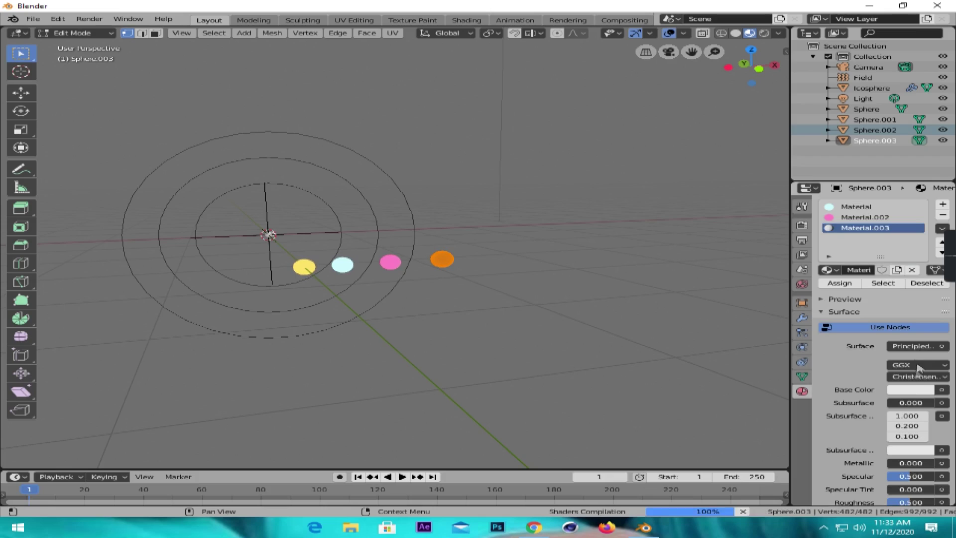
left_click(909, 349)
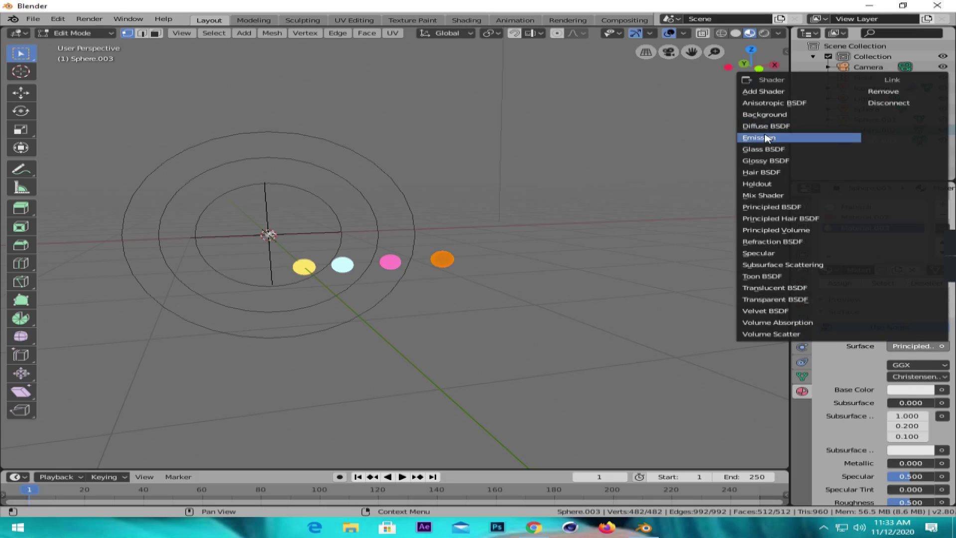
left_click(767, 139)
left_click(915, 369)
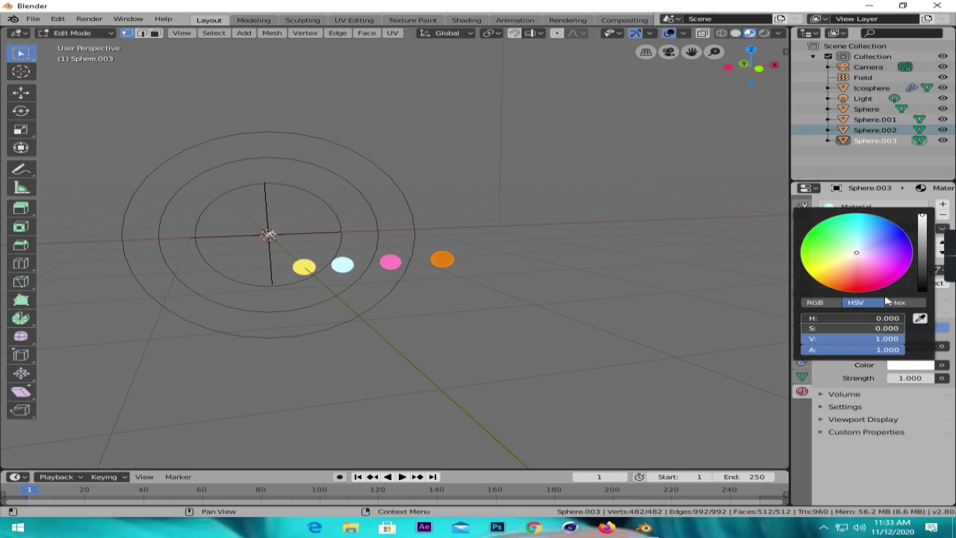
left_click(895, 267)
mouse_move(895, 268)
left_mouse_down()
mouse_move(807, 240)
mouse_move(823, 234)
left_mouse_up()
left_click(904, 379)
type("10.000")
key("Return")
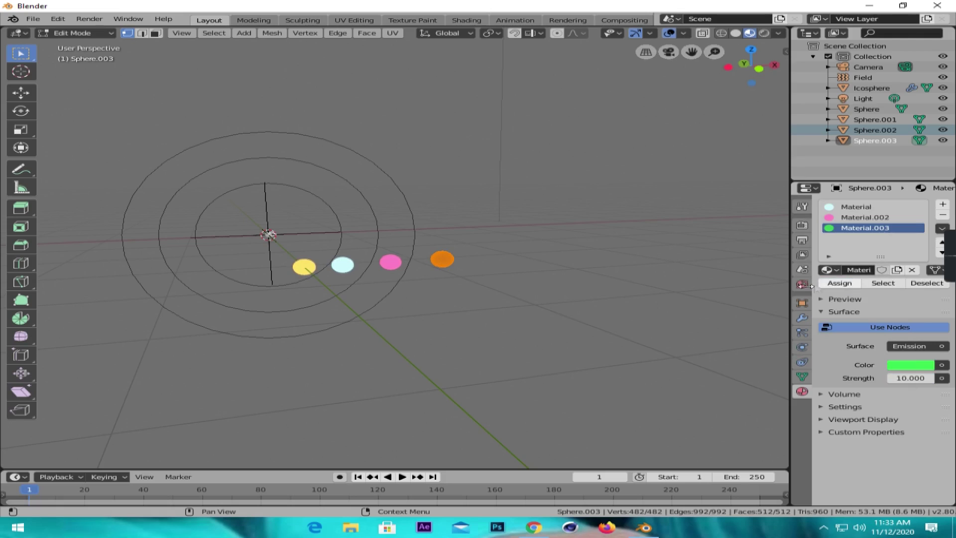
key("Tab")
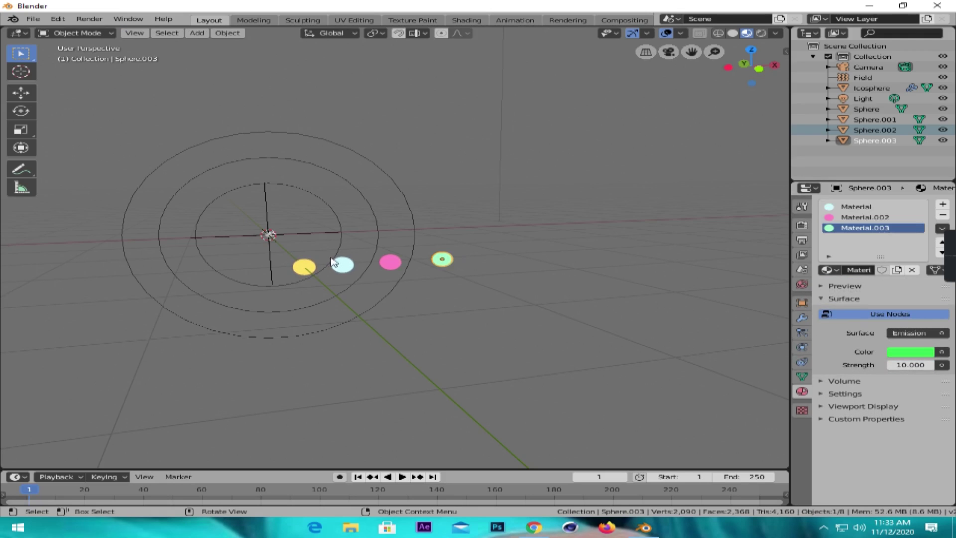
Step: Move the yellow, cyan, pink and green spheres into a new 'sani' collection, then reselect the Icosphere
left_click(306, 268)
left_click(343, 265, "shift")
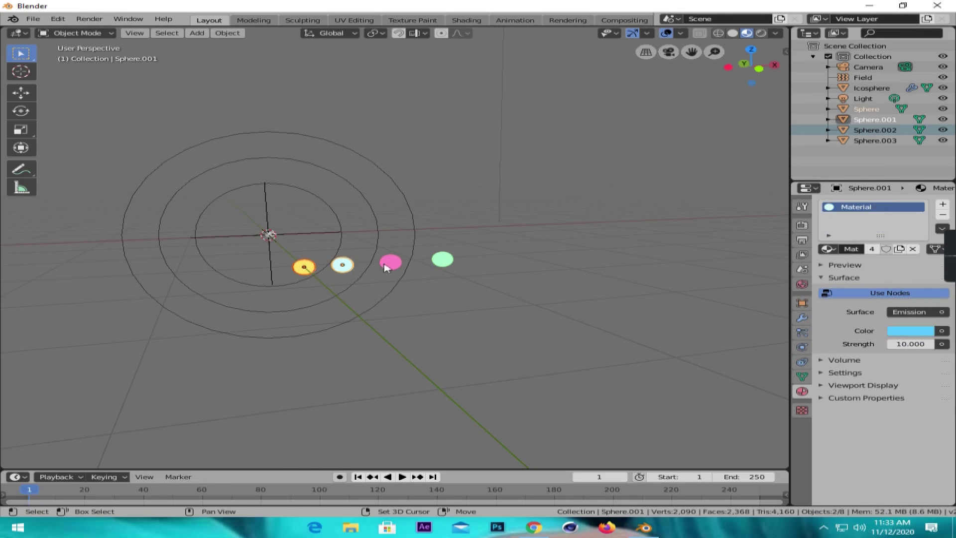
left_click(391, 262, "shift")
left_click(443, 259, "shift")
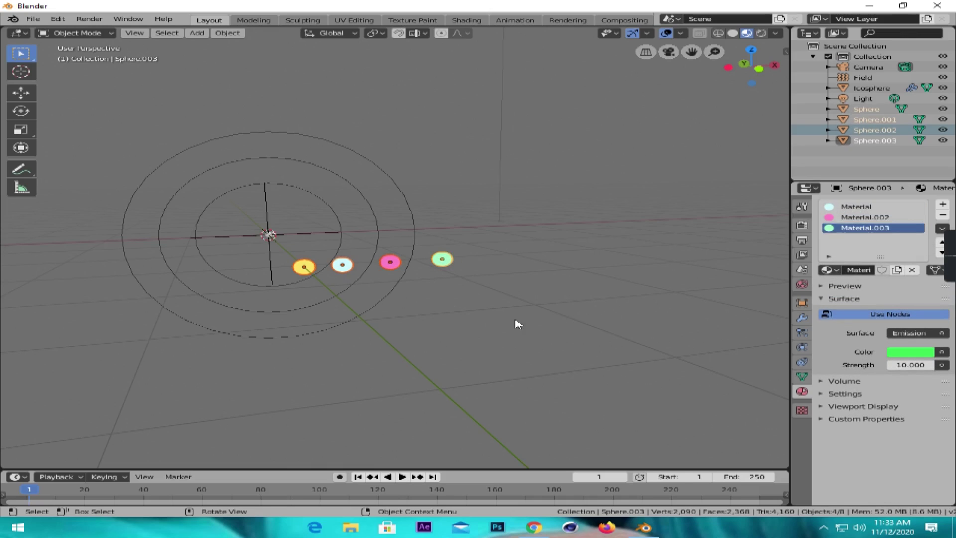
key("m")
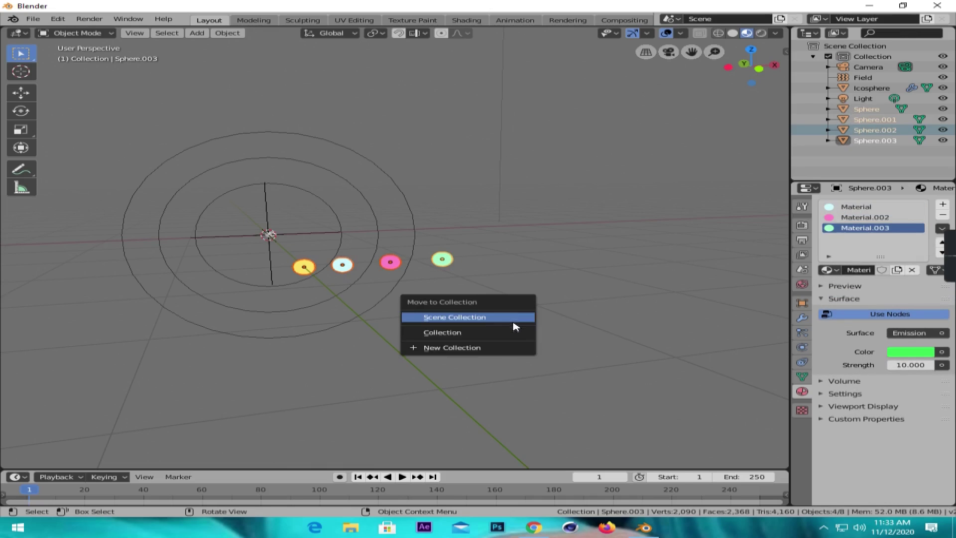
left_click(491, 347)
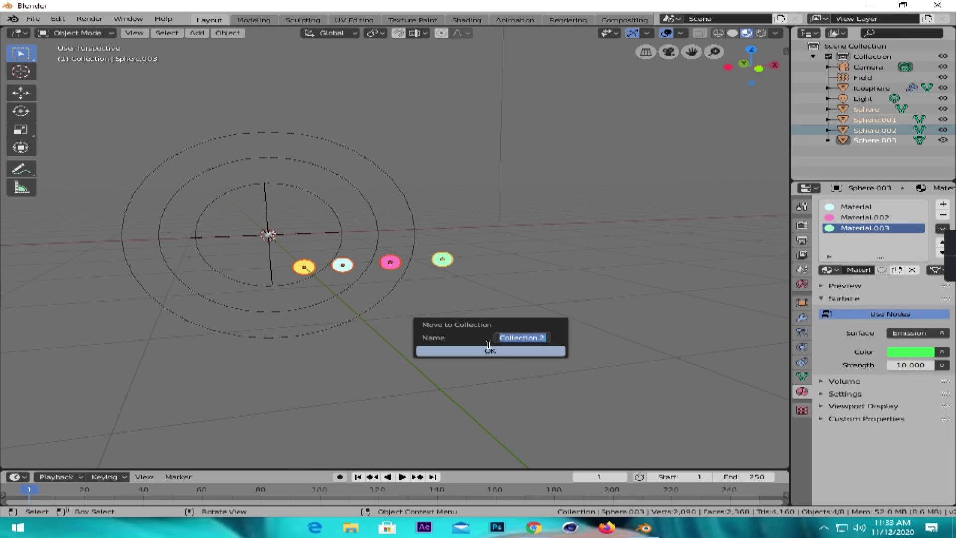
type("sani")
left_click(490, 351)
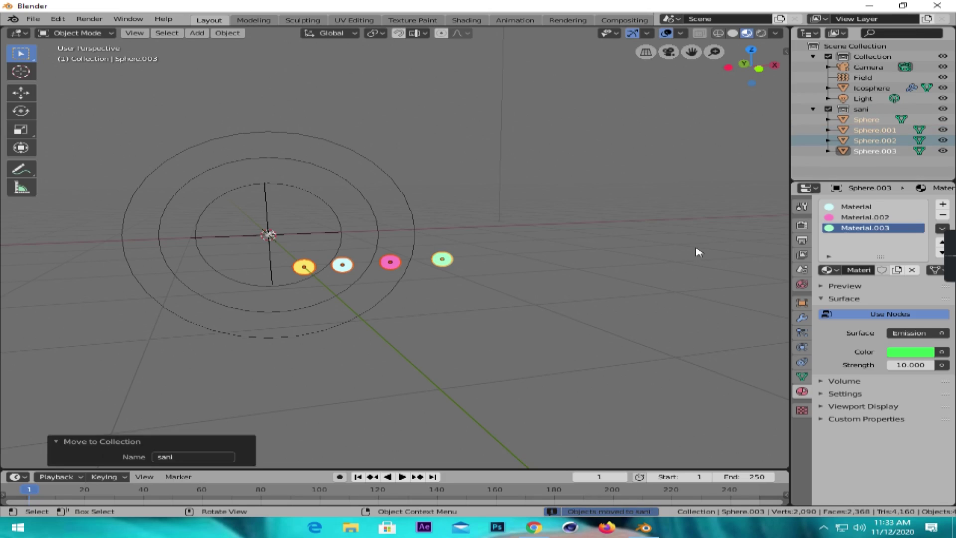
left_click(871, 88)
left_click(802, 332)
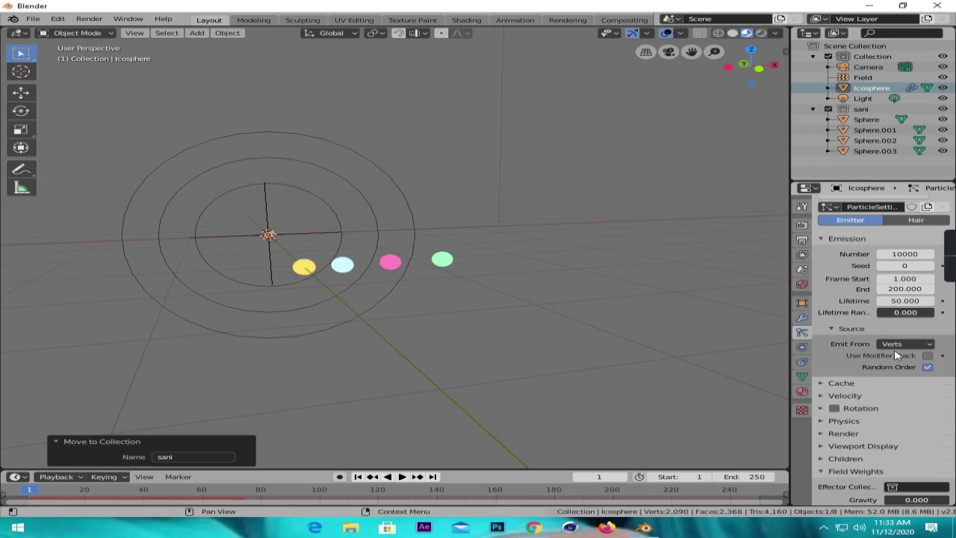
Step: Set the Icosphere particles' Render As to Collection, using 'sani' as the Instance Collection
left_click(832, 328)
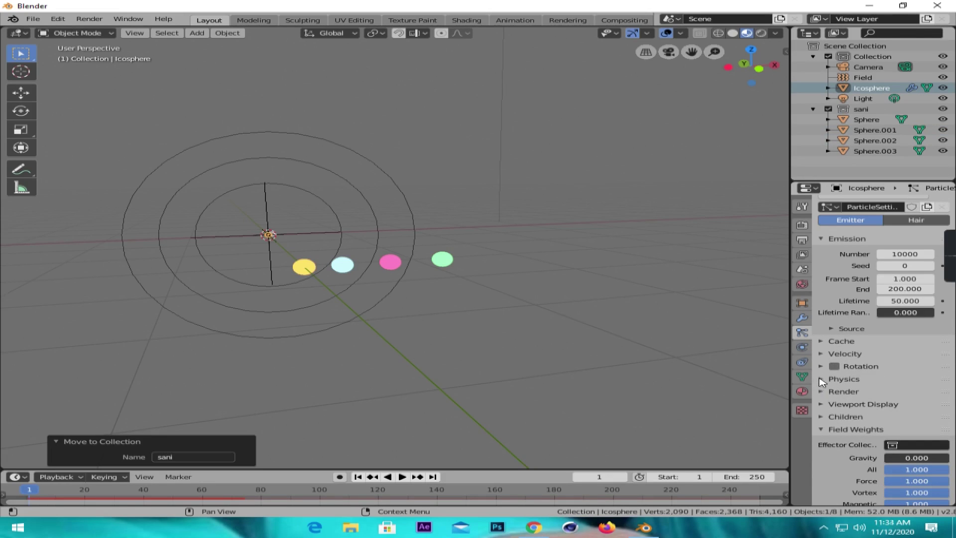
left_click(821, 393)
left_click(902, 407)
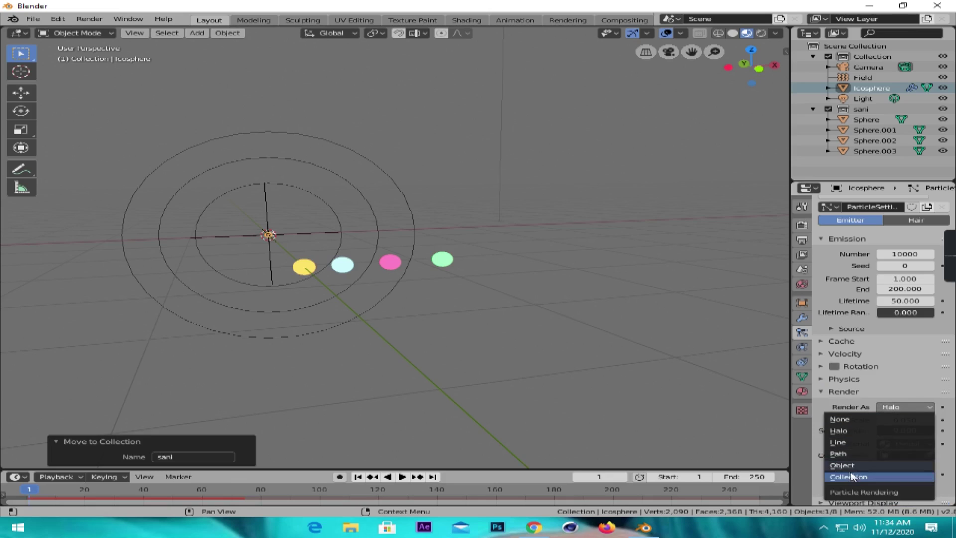
left_click(882, 477)
left_click(889, 484)
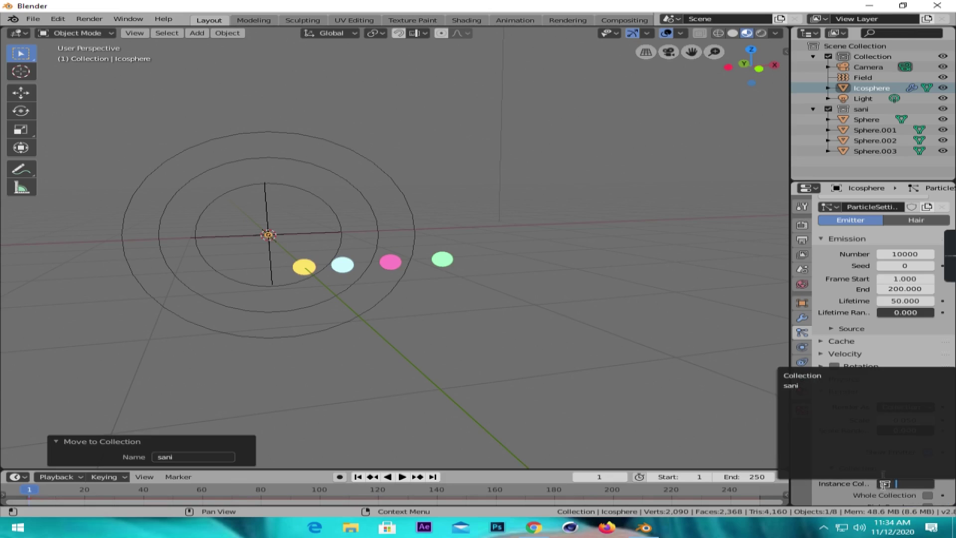
left_click(799, 386)
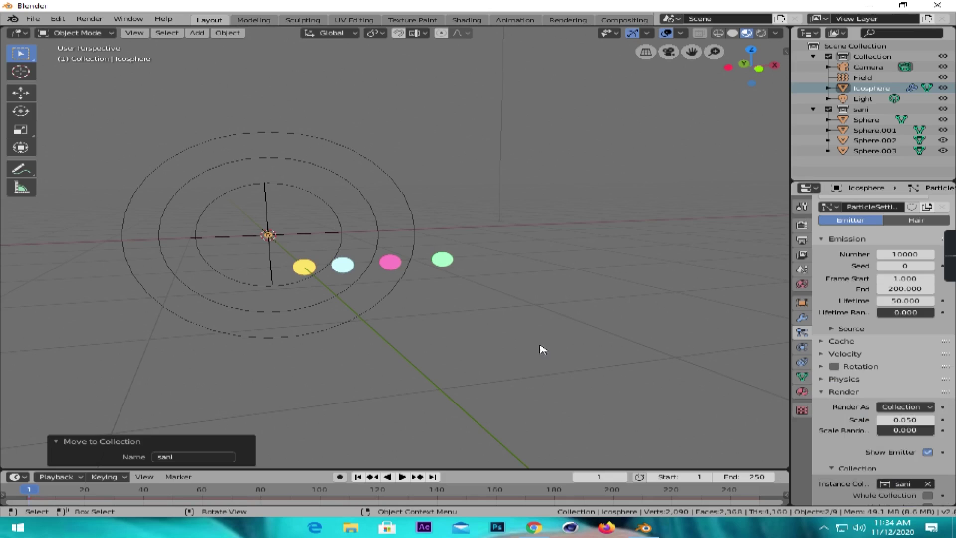
Step: Centre the scene in front orthographic view and play the particle burst to frame 22
key("KP_1")
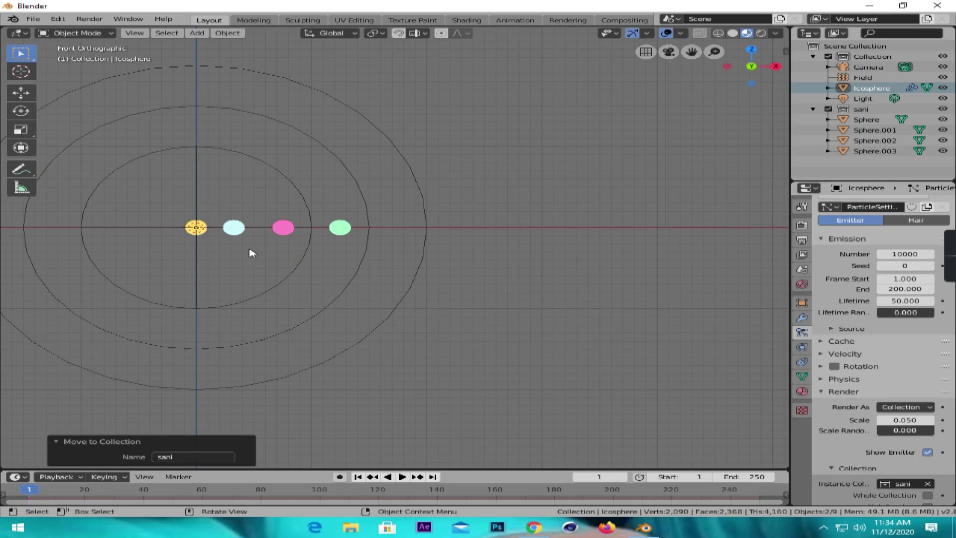
key("shift")
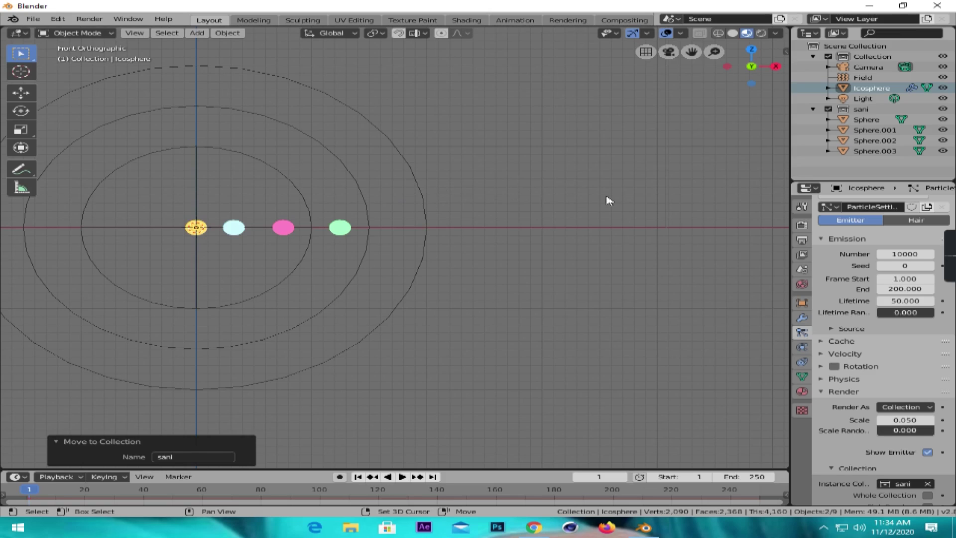
middle_click_drag(420, 248, 472, 248, "shift")
mouse_move(532, 252)
middle_mouse_down("shift")
mouse_move(679, 257)
mouse_move(670, 263)
middle_mouse_up("shift")
left_click(403, 477)
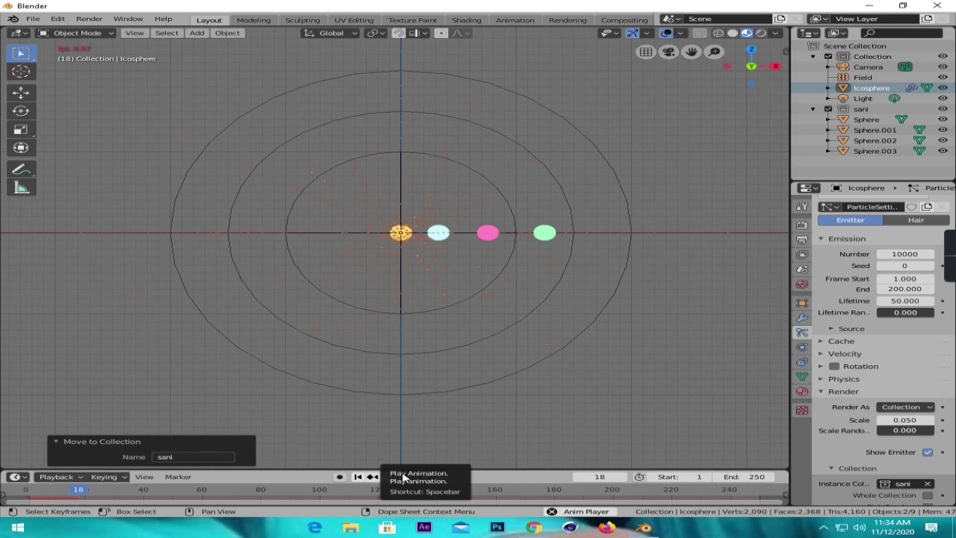
left_click(403, 476)
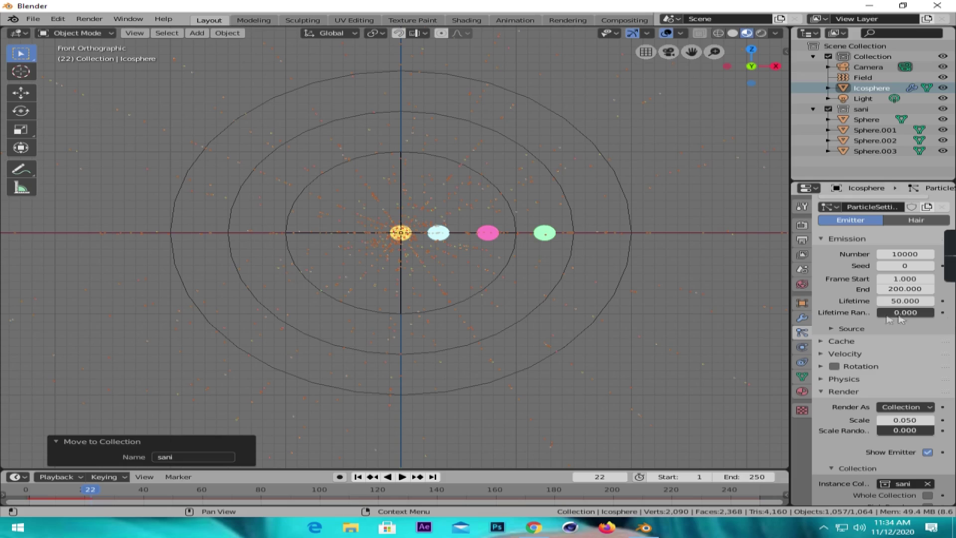
Step: Enlarge the particle instances to a render scale of 0.330
mouse_move(905, 420)
mouse_move(905, 419)
left_mouse_down()
mouse_move(934, 420)
mouse_move(899, 420)
left_mouse_up()
type("0.330")
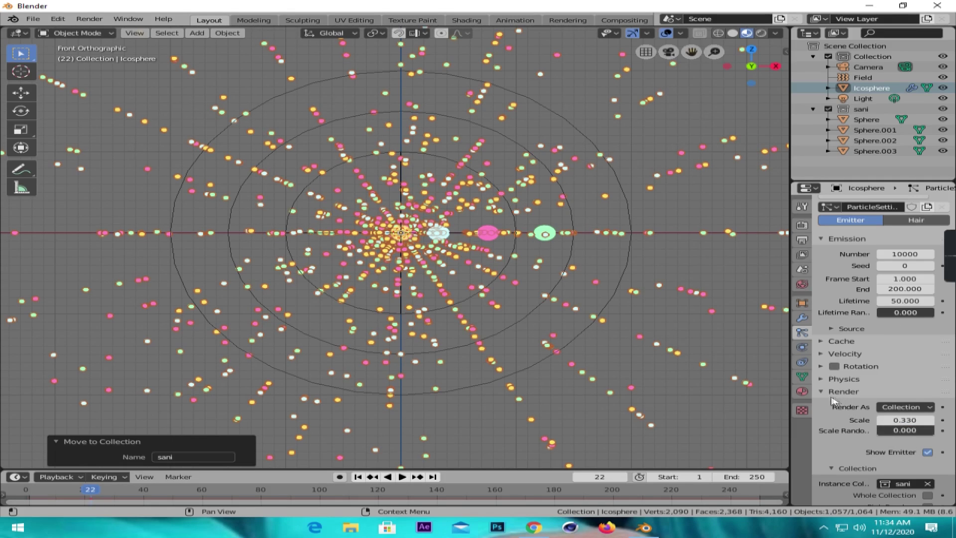
left_click(822, 392)
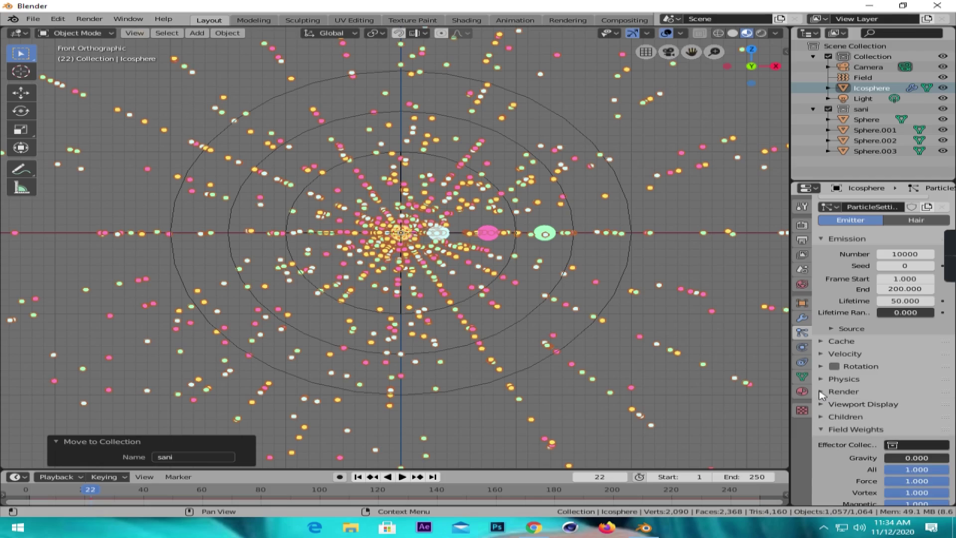
left_click(823, 429)
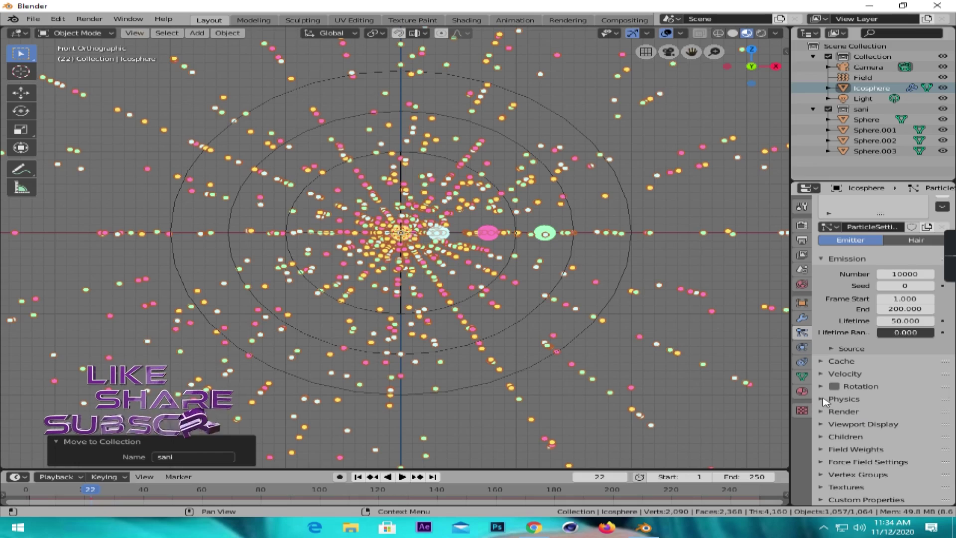
left_click(822, 399)
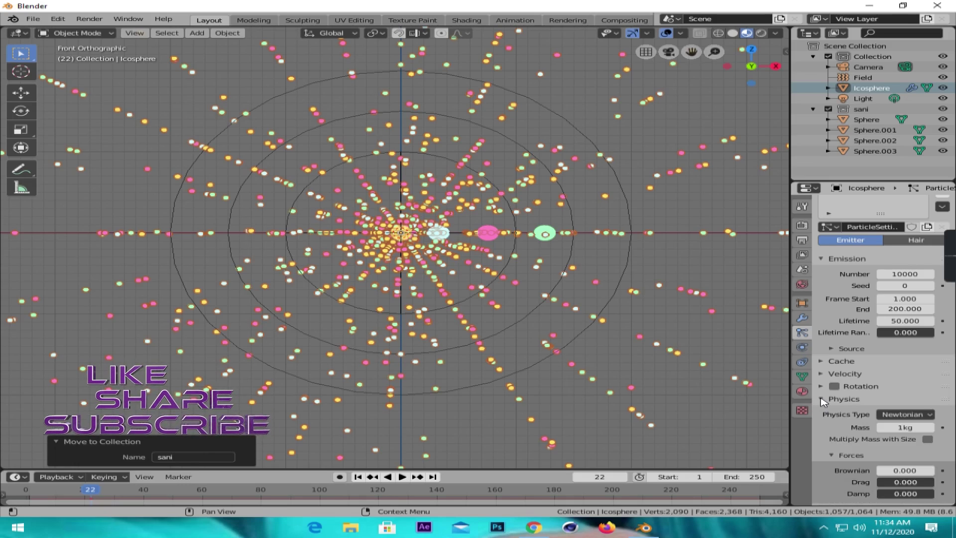
left_click(823, 399)
left_click(822, 412)
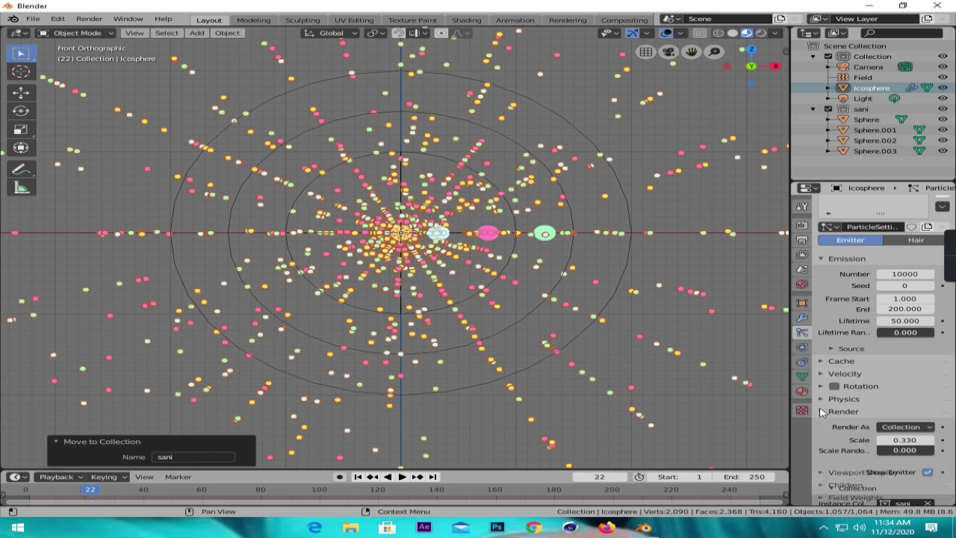
Step: Set Scale Randomness to 1.000 and preview the burst at frame 35
left_click_drag(902, 450, 931, 450)
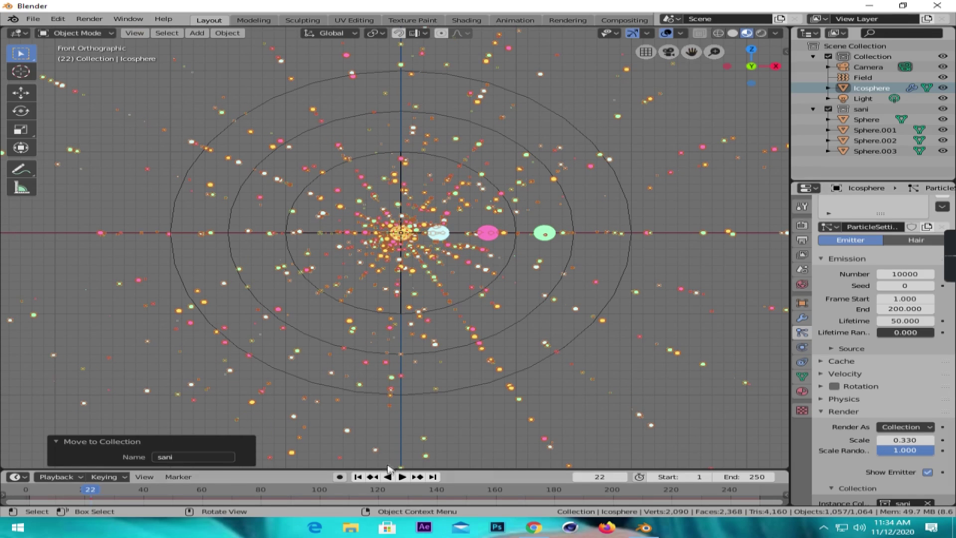
left_click(402, 476)
left_click(402, 476)
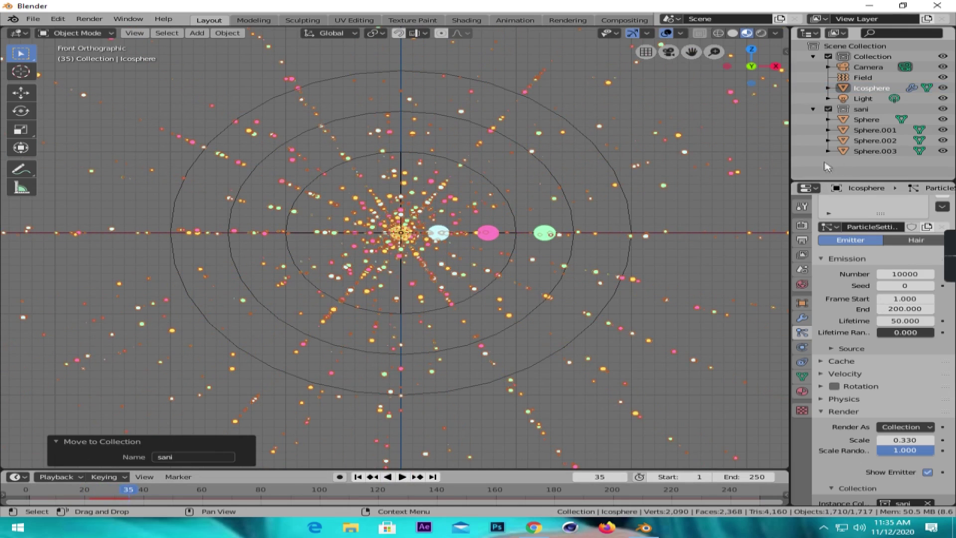
Step: Make the World background colour pure black (value 0) and view through the camera
left_click(802, 283)
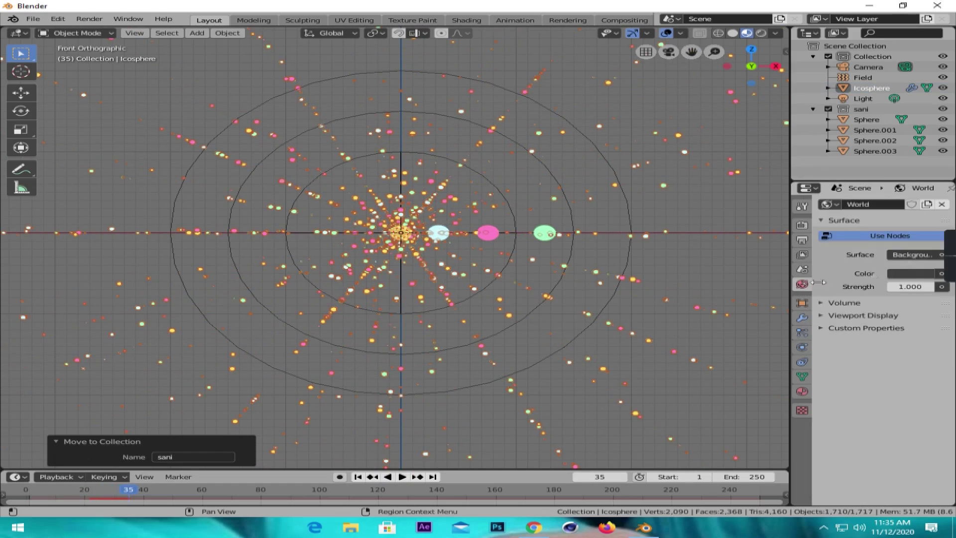
left_click(925, 274)
key("BackSpace")
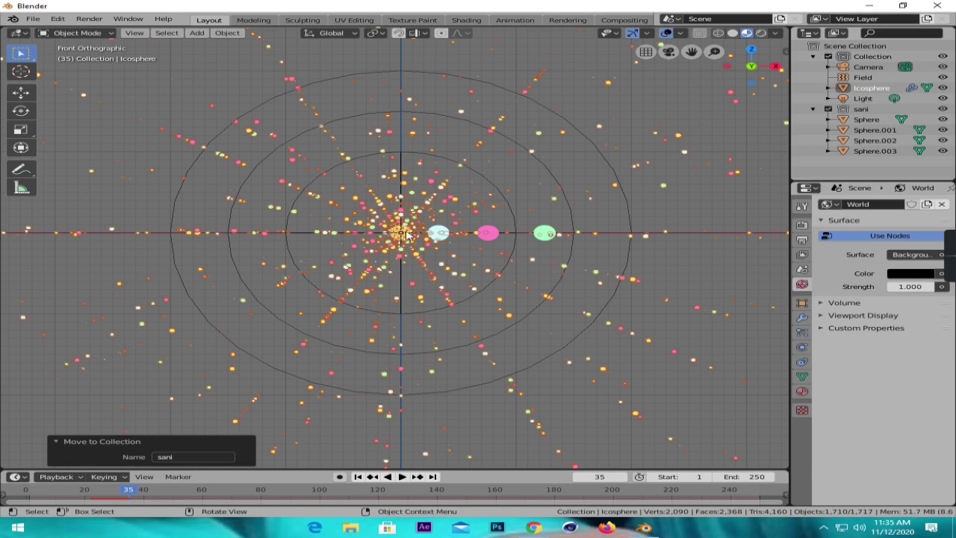
key("shift")
scroll(407, 235, "down", 4)
key("KP_0")
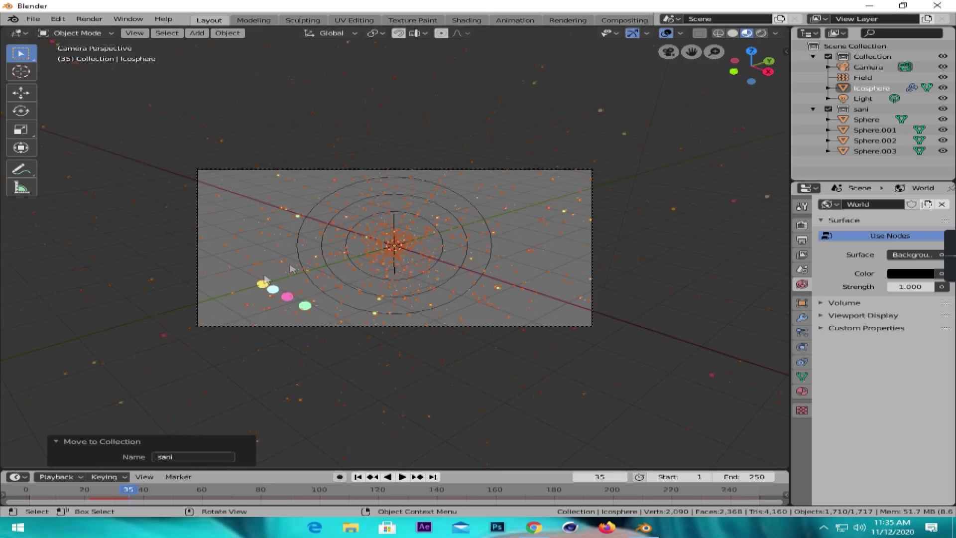
Step: Move the yellow, white, pink and green spheres −5.67 m along X, outside the camera frame
left_click(260, 286)
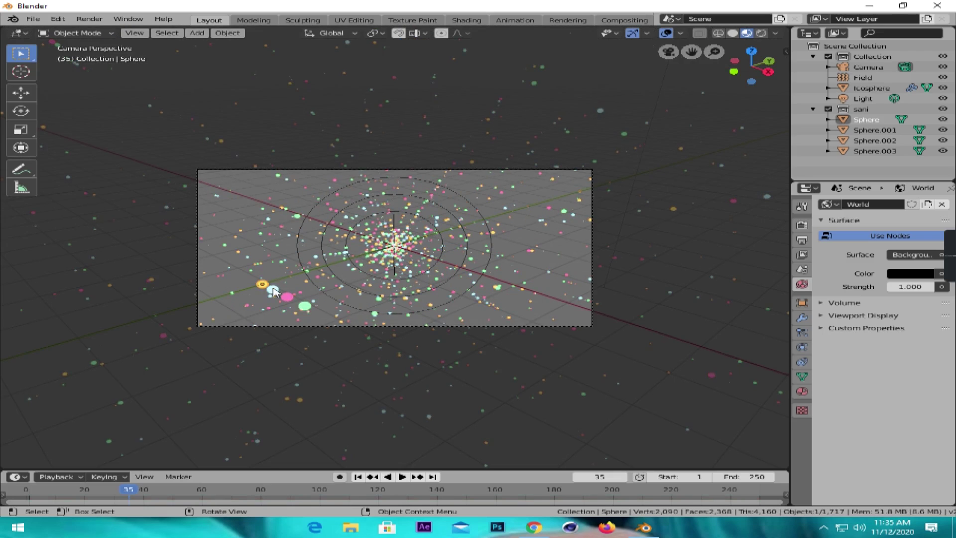
left_click(273, 288, "shift")
left_click(290, 300, "shift")
left_click(303, 308, "shift")
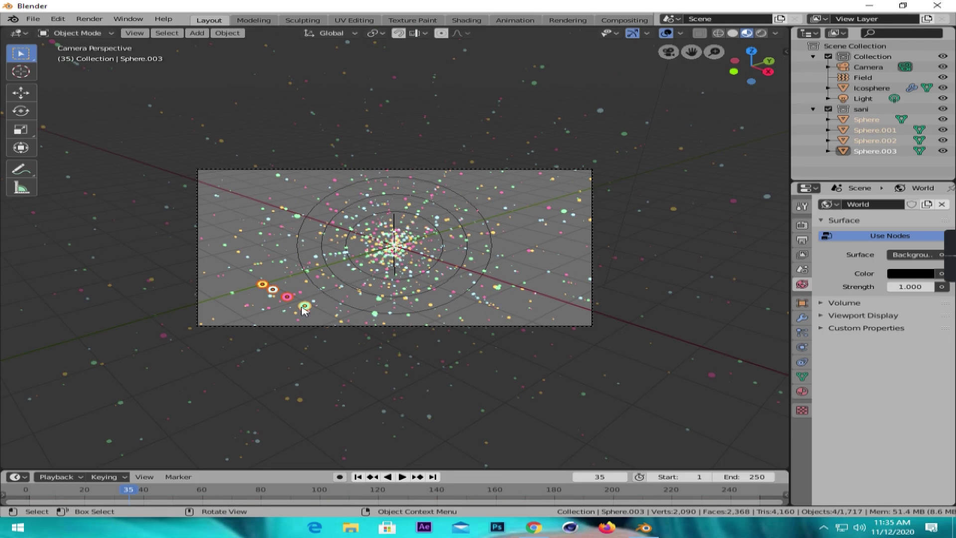
key("g")
key("x")
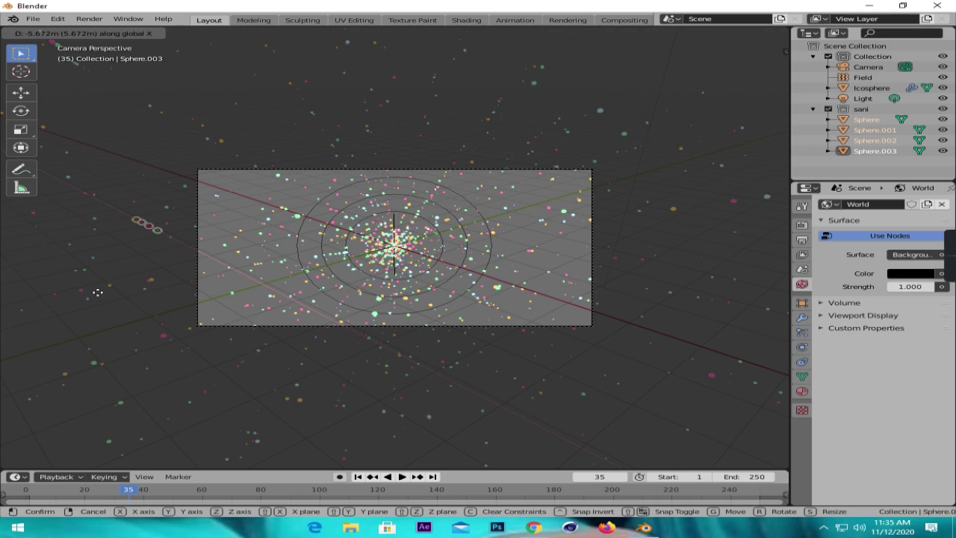
left_click(100, 297)
key("KP_1")
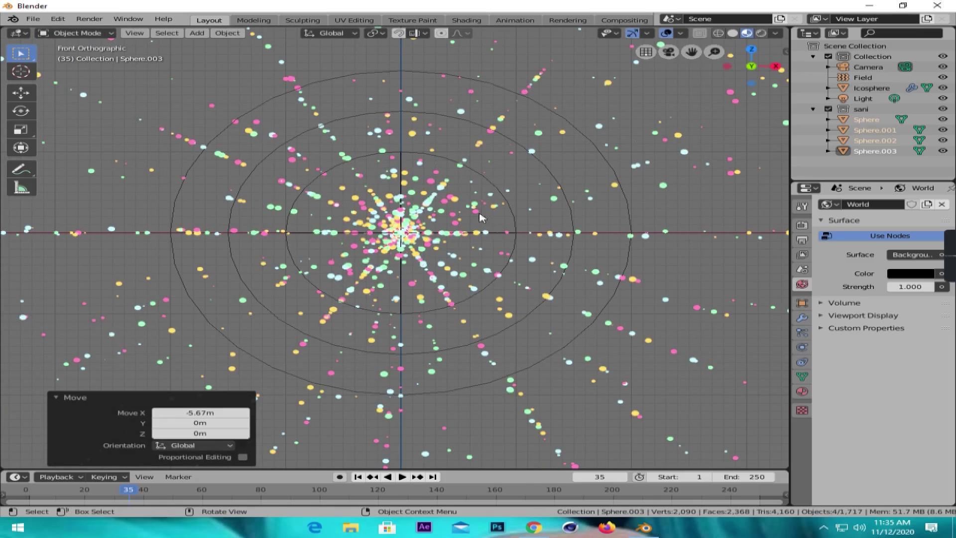
middle_click_drag(632, 268, 628, 266)
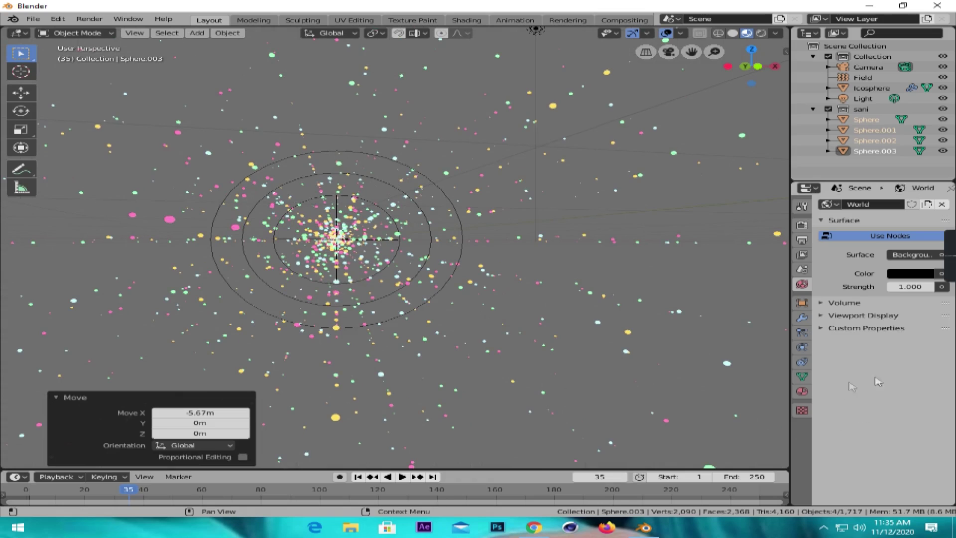
Step: Turn on Bloom in the Eevee render settings so the particles glow
left_click(734, 185)
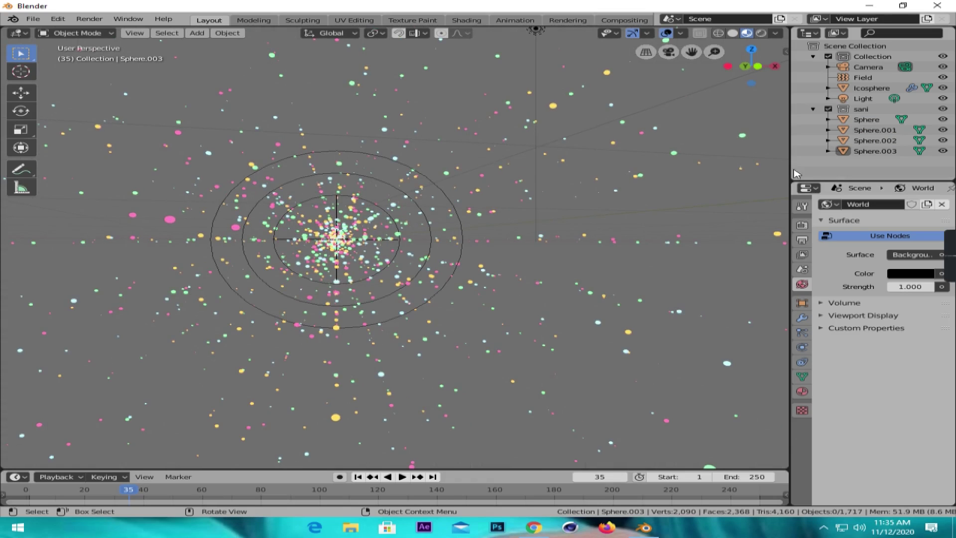
left_click(920, 274)
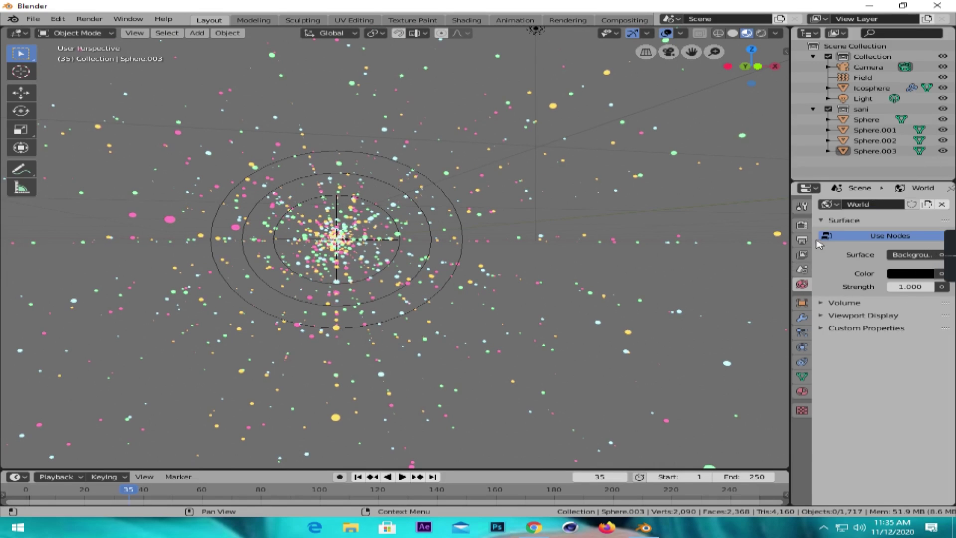
left_click(807, 228)
left_click(834, 288)
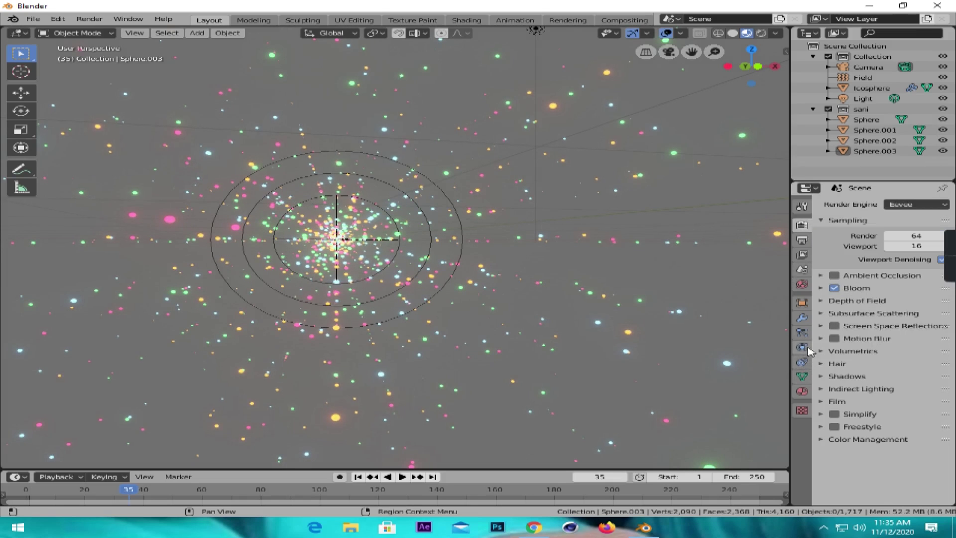
Step: Check the World background colour in World settings and keep it pure black
left_click(802, 363)
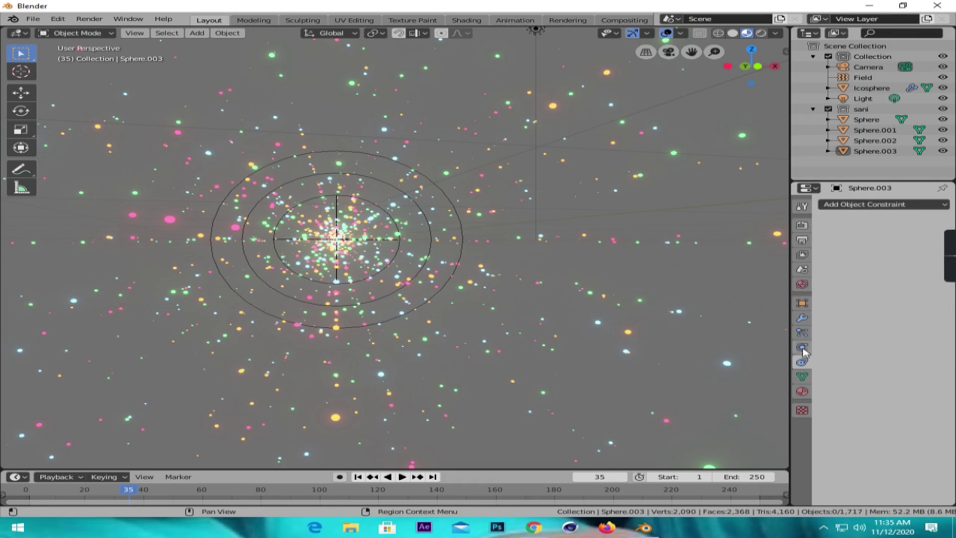
left_click(801, 333)
left_click(803, 318)
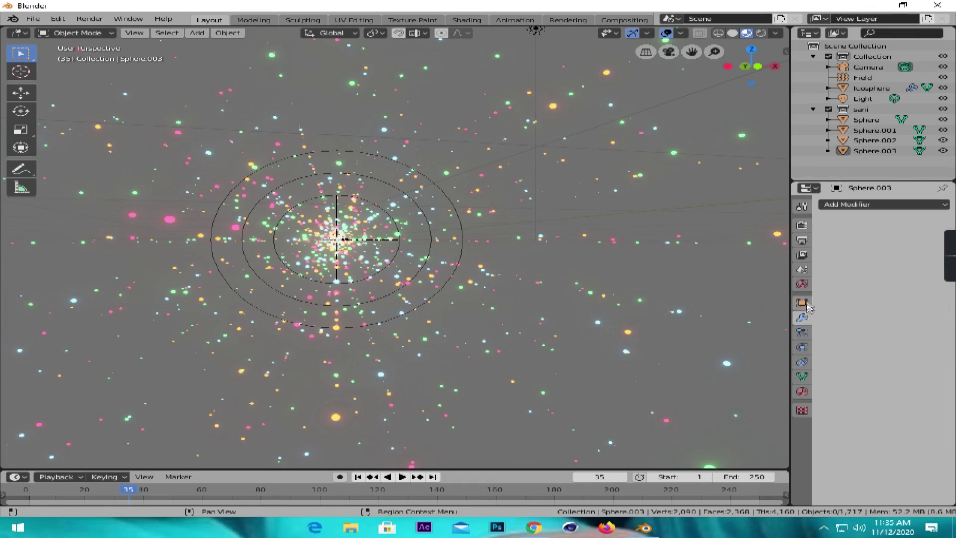
left_click(801, 284)
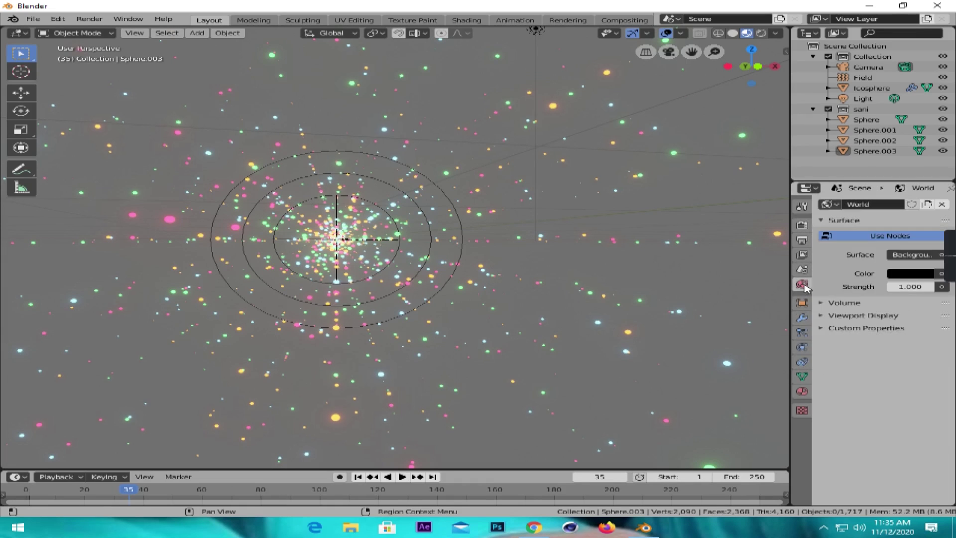
left_click(905, 275)
mouse_move(923, 197)
left_mouse_down()
mouse_move(923, 131)
mouse_move(923, 199)
left_mouse_up()
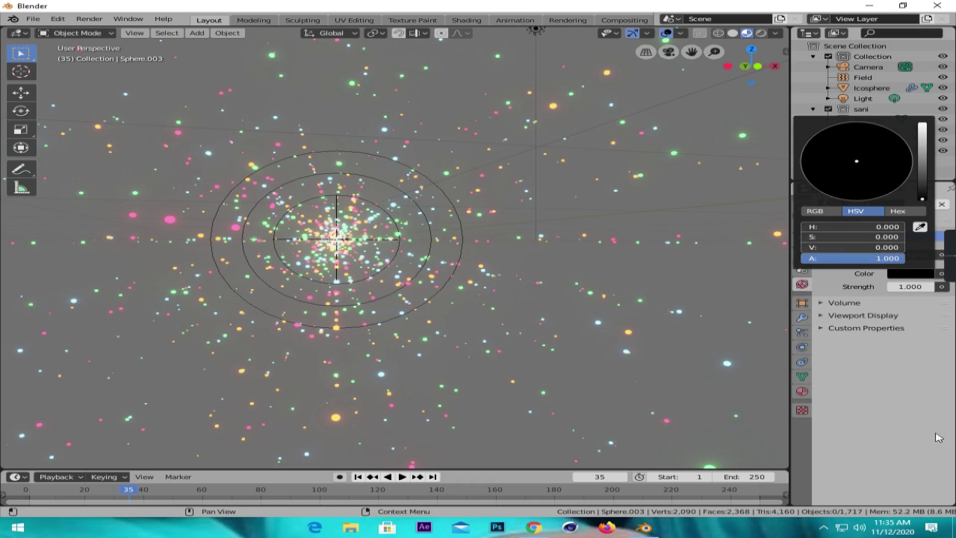
Step: Show Rendered shading through the camera with Lock Camera to View enabled
left_click(761, 33)
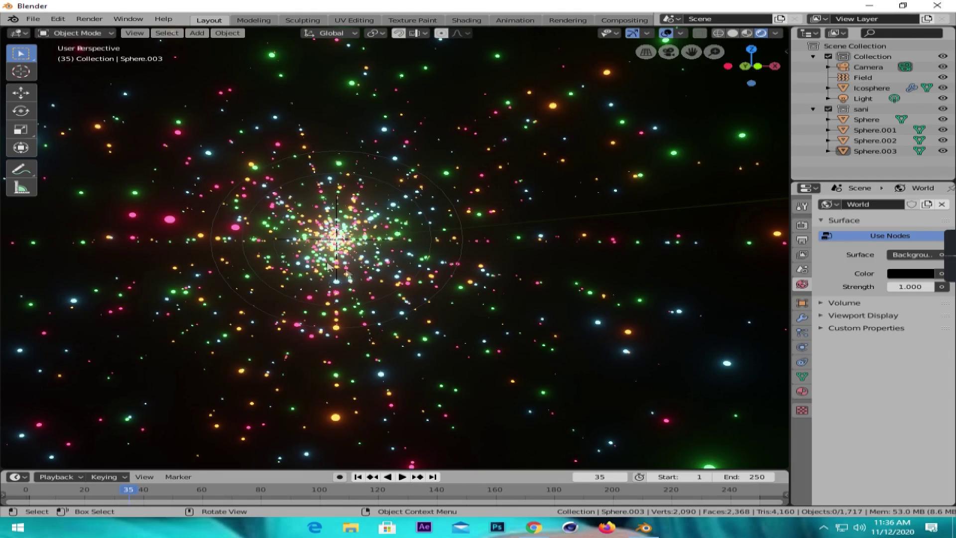
key("KP_0")
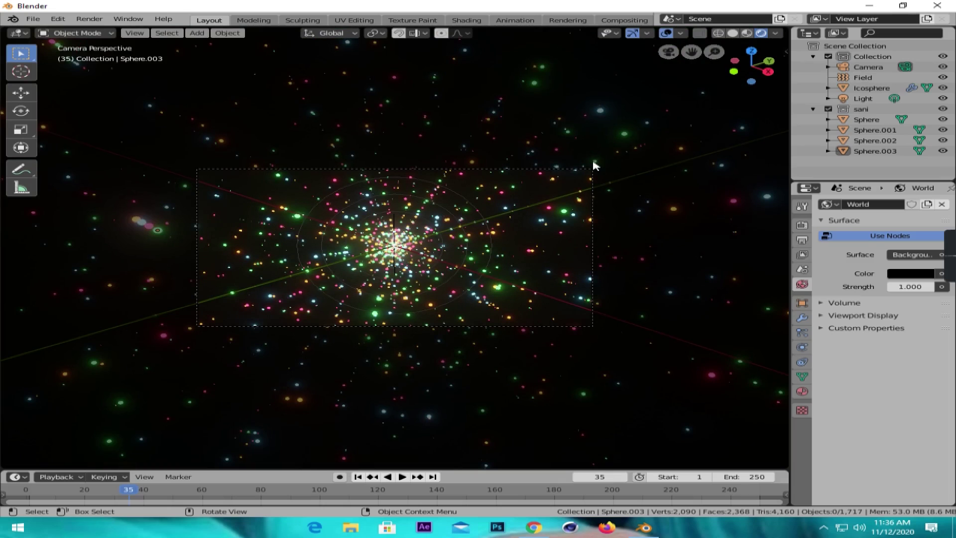
key("n")
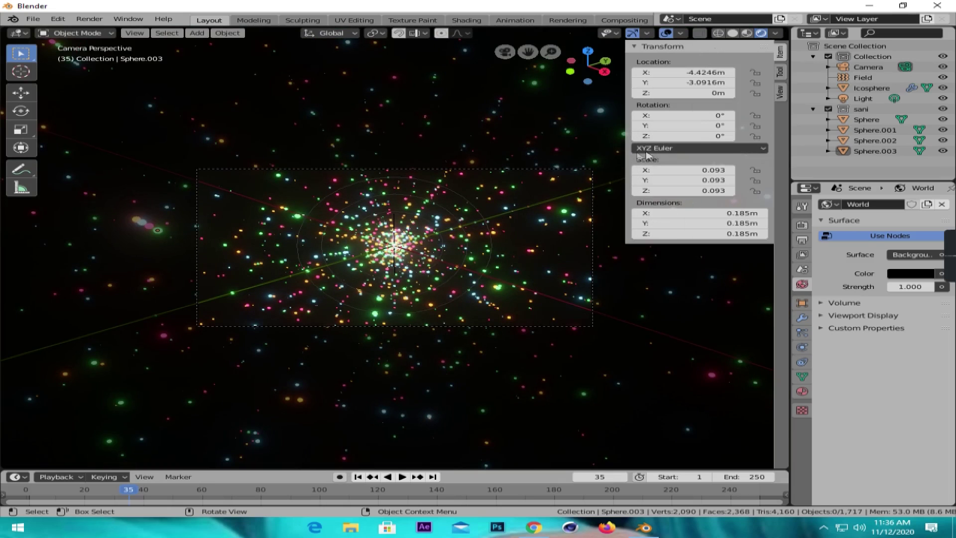
left_click(780, 91)
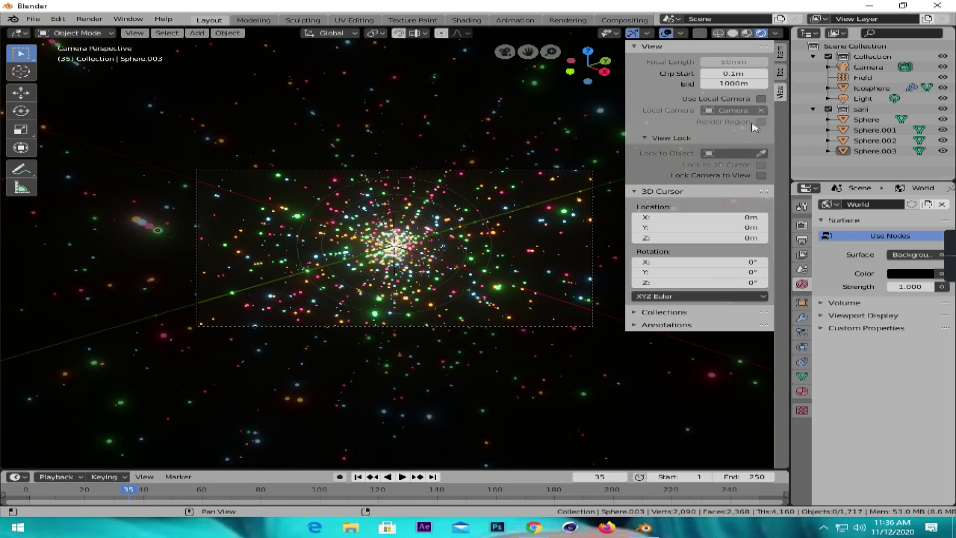
left_click(761, 175)
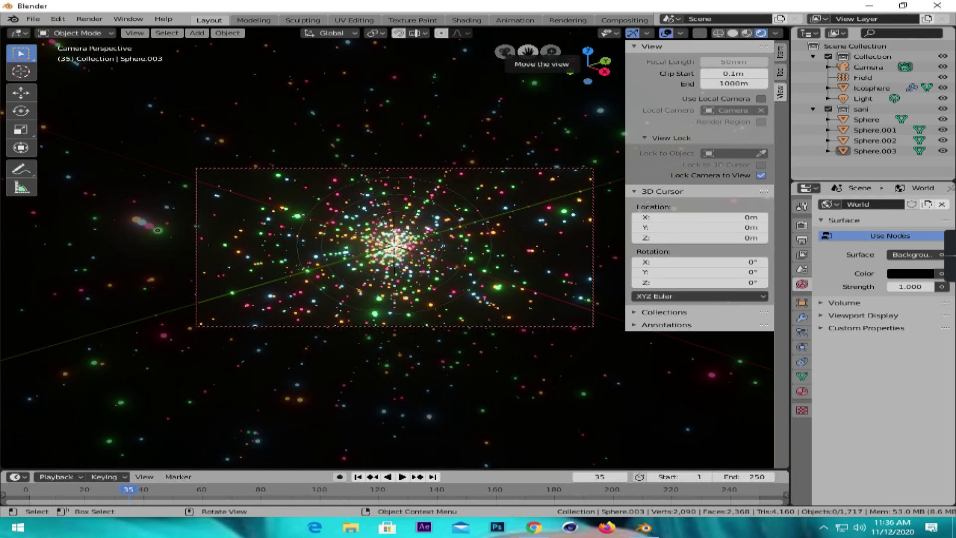
Step: Reframe the particle burst in the camera and play the animation to frame 170
left_click_drag(528, 52, 530, 46)
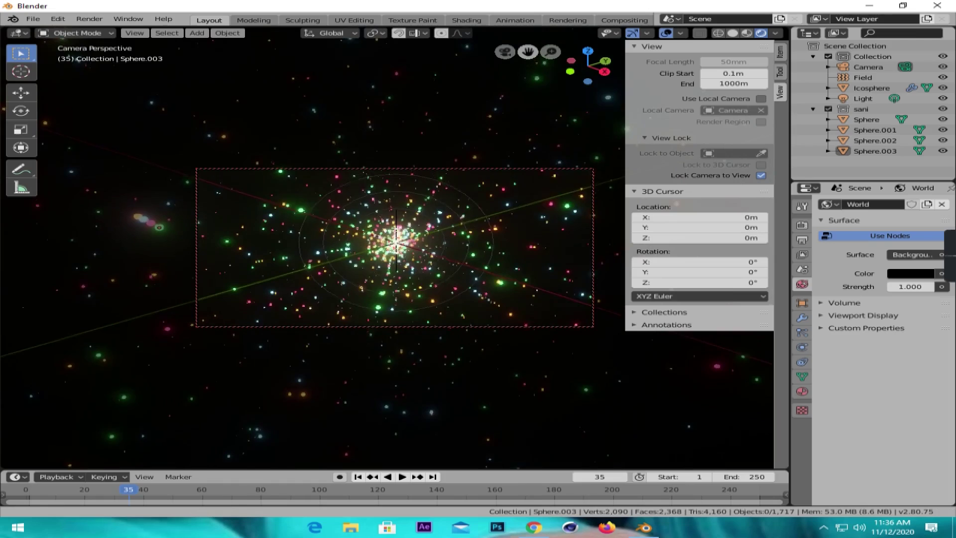
mouse_move(530, 46)
left_mouse_down()
mouse_move(518, 48)
mouse_move(550, 45)
mouse_move(519, 56)
mouse_move(538, 56)
mouse_move(530, 59)
left_mouse_up()
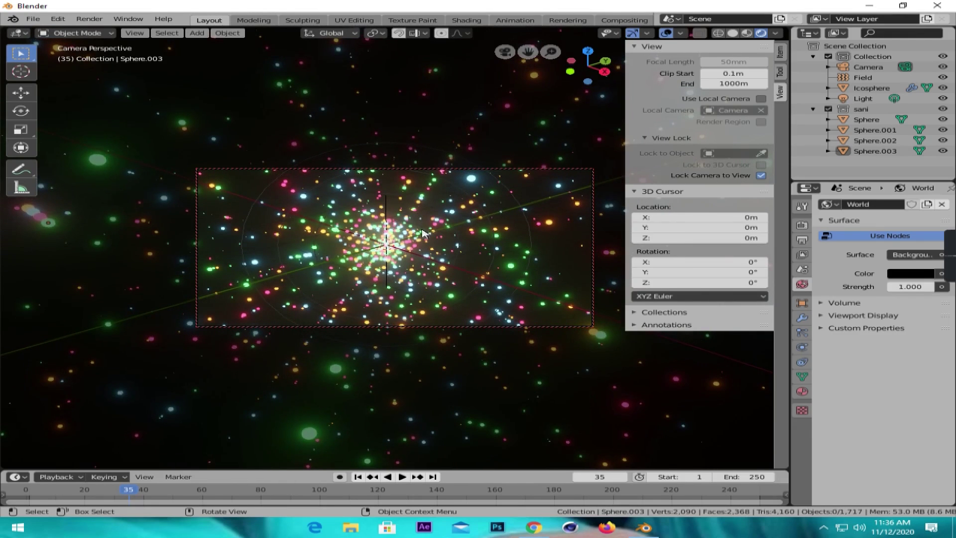
key("n")
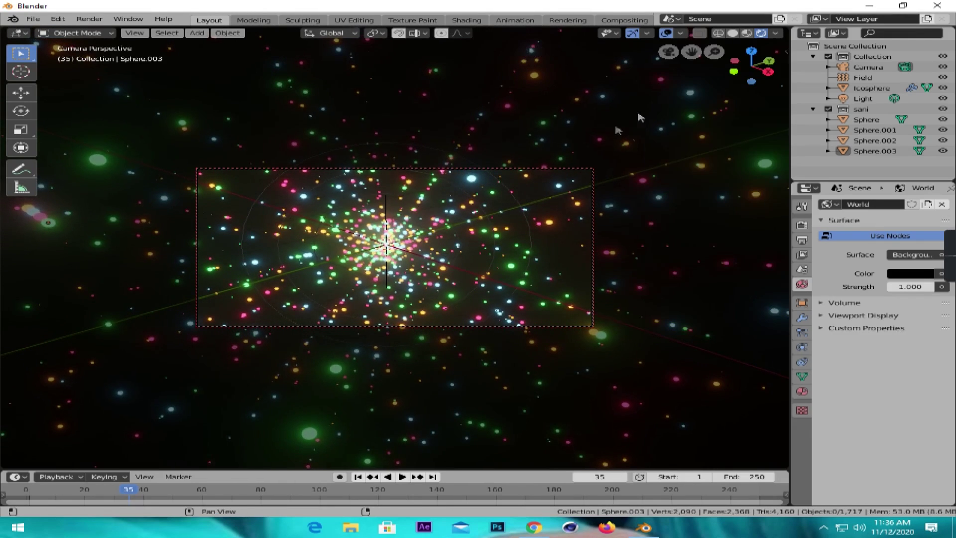
left_click(402, 477)
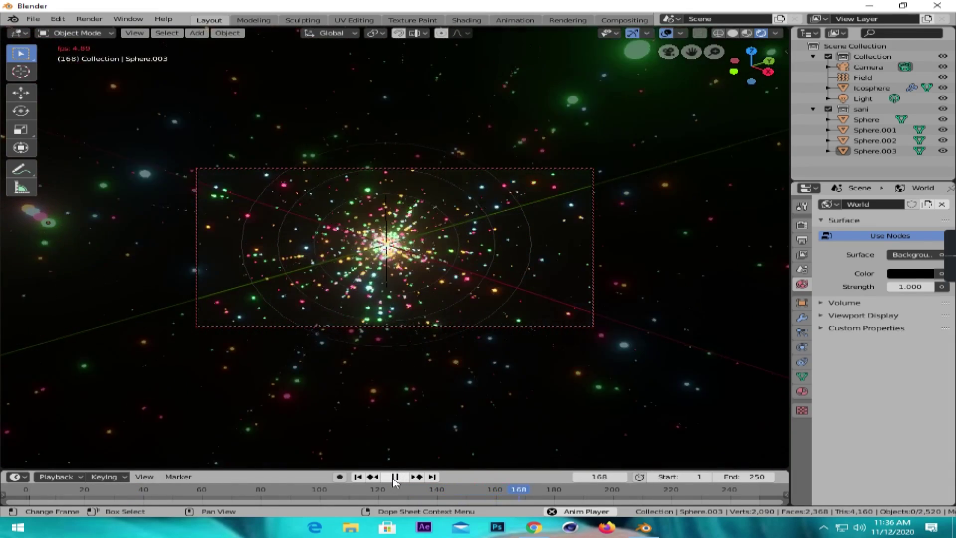
left_click(394, 477)
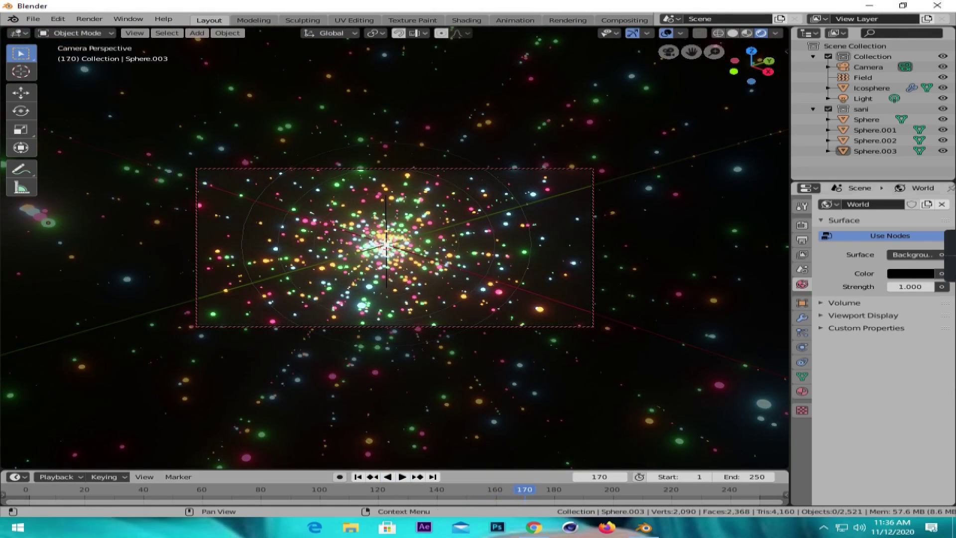
Step: Select the Camera, expand Depth of Field, and set F-Stop to 0.1
left_click(868, 67)
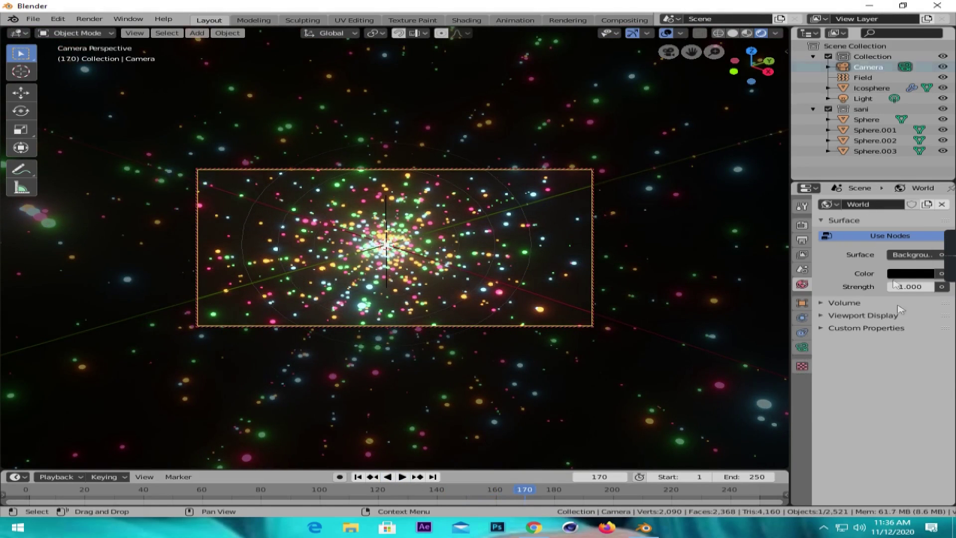
left_click(802, 348)
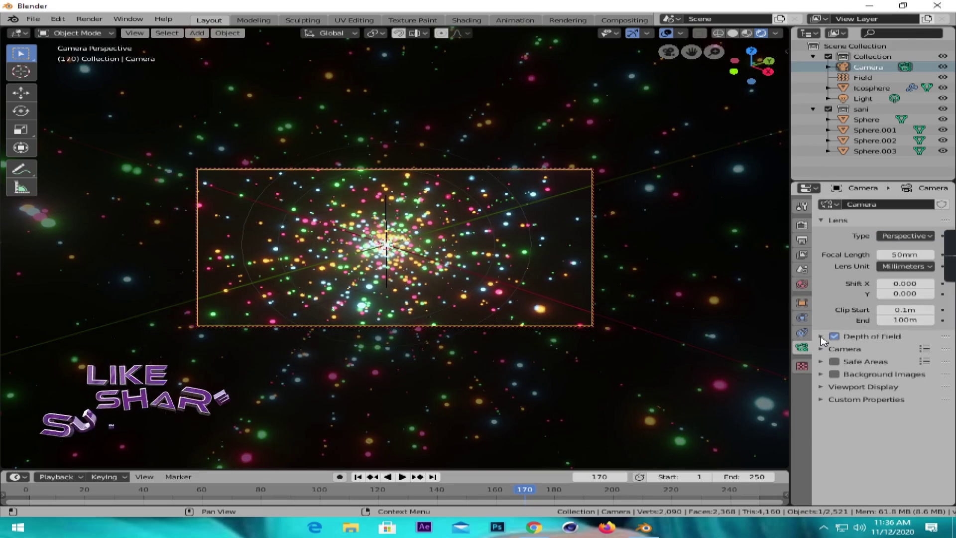
left_click(872, 336)
left_click(905, 395)
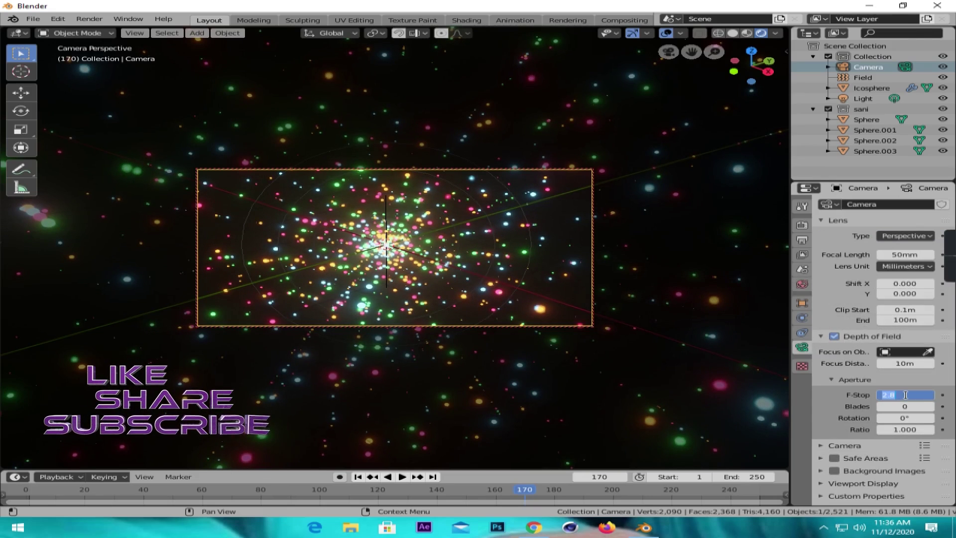
type("0.1")
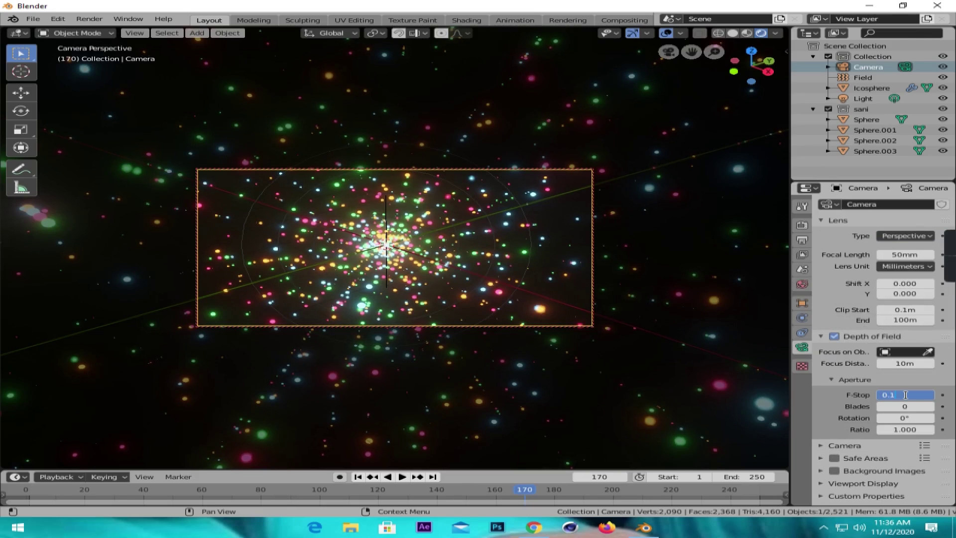
key("Return")
Step: Set the camera focus distance to 10 m and toggle depth of field off and on
left_click(912, 364)
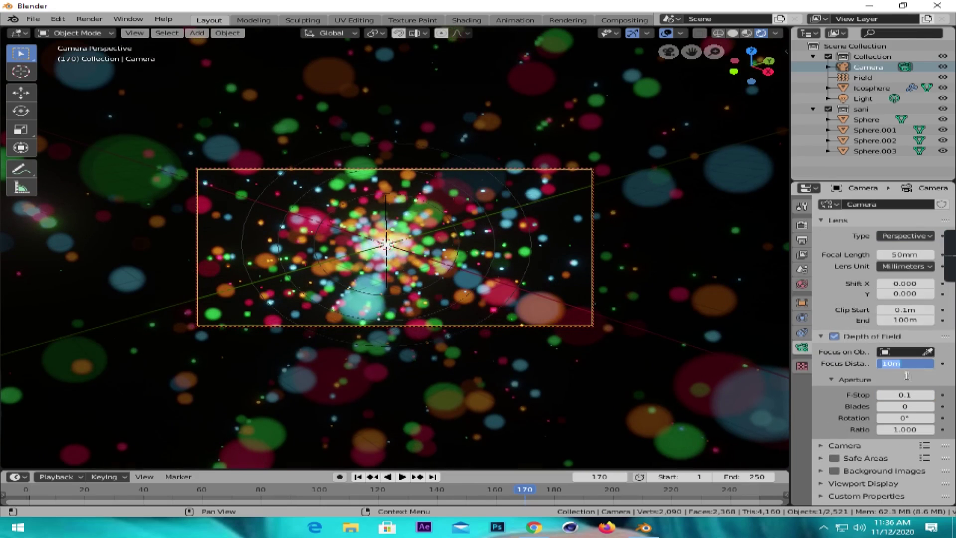
type("14")
key("Return")
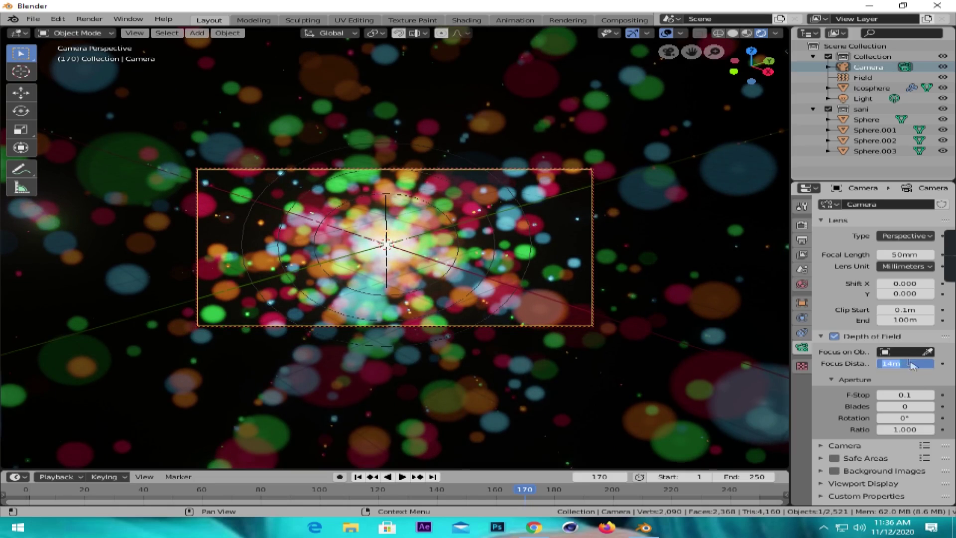
type("10")
key("Return")
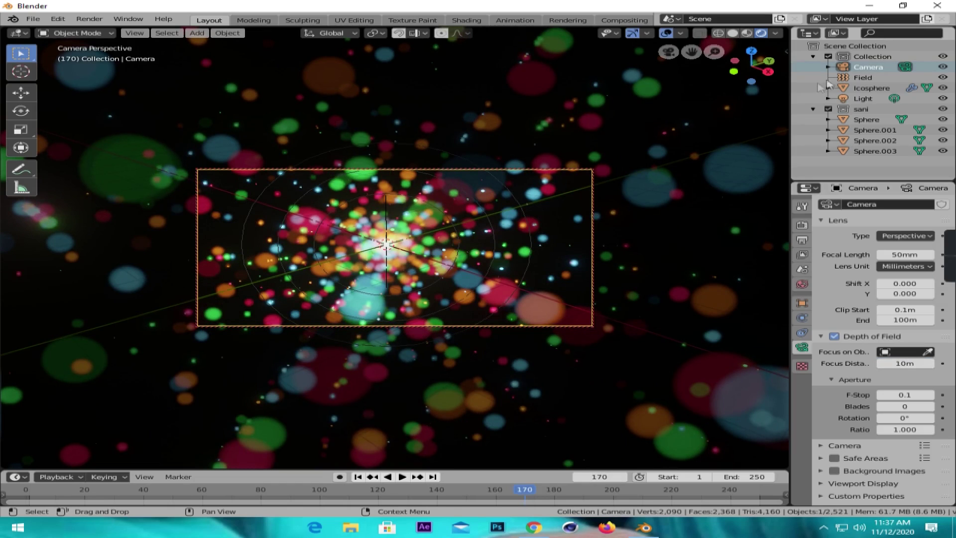
key("n")
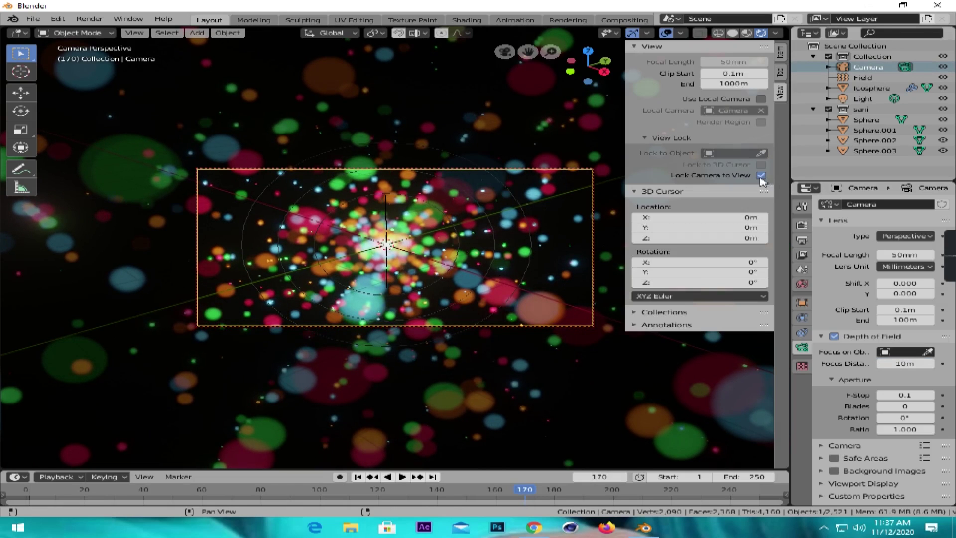
key("n")
scroll(397, 213, "up", 2)
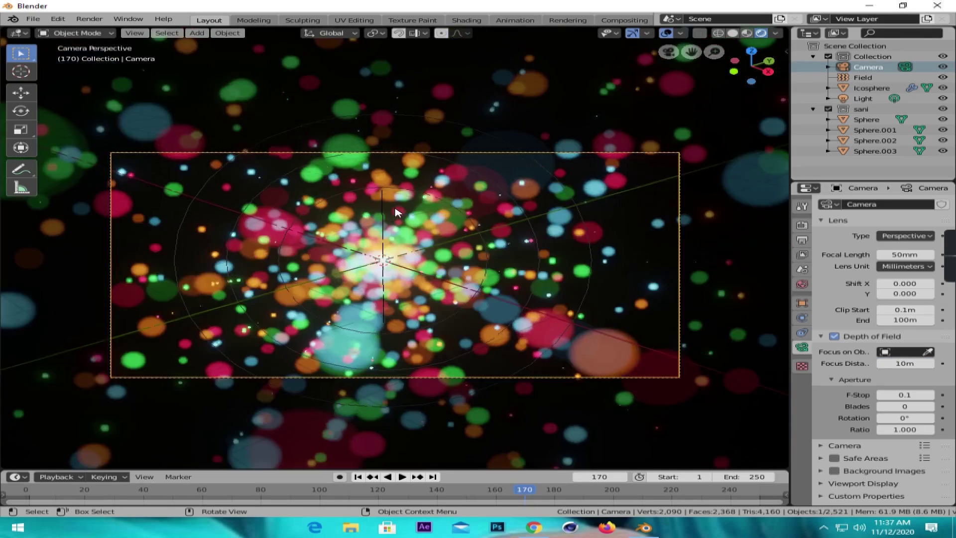
scroll(529, 379, "up", 2)
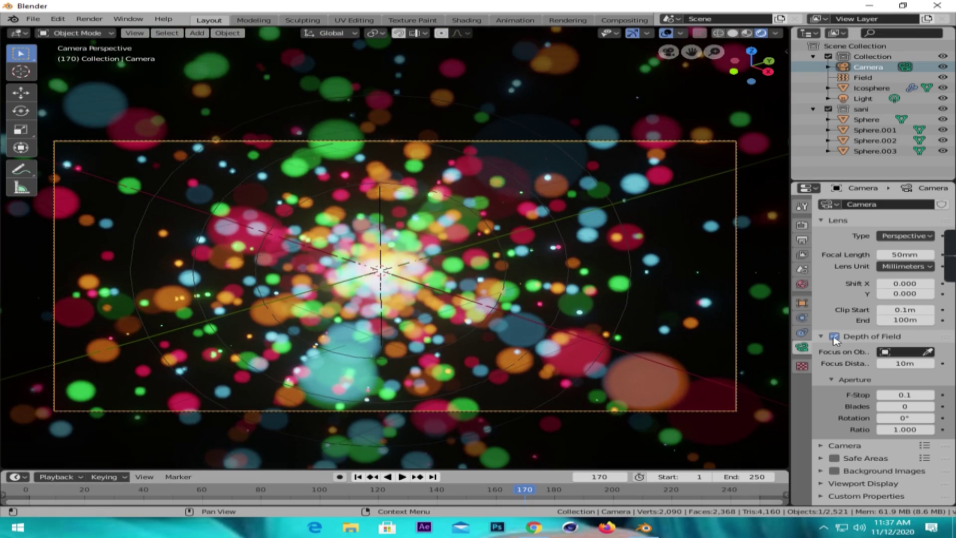
left_click(835, 337)
left_click(834, 337)
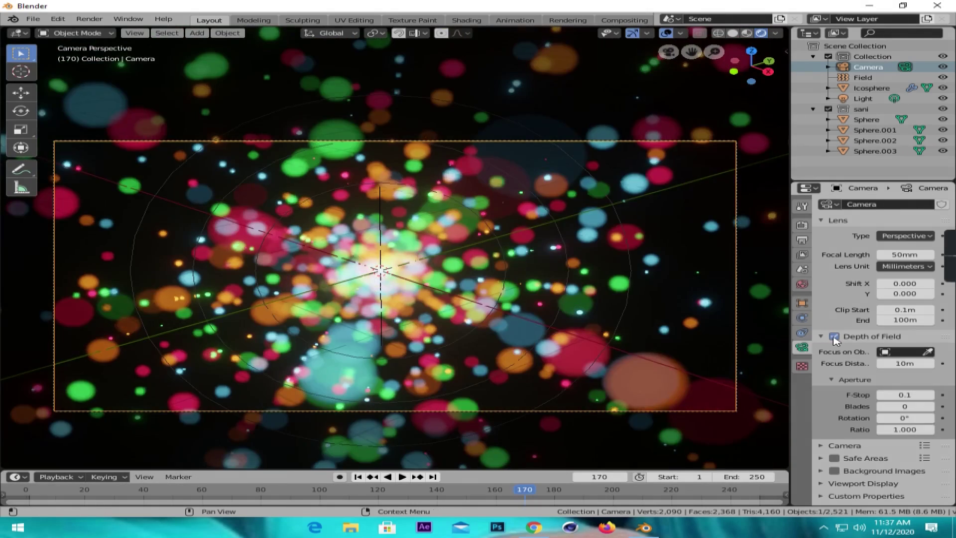